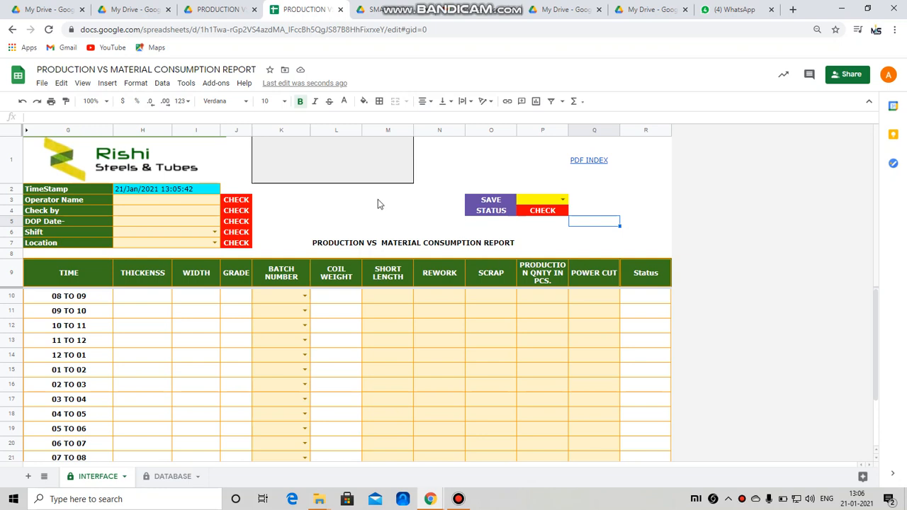
Step: Zoom the sheet to 90% and enter the operator's name in H3
click(103, 103)
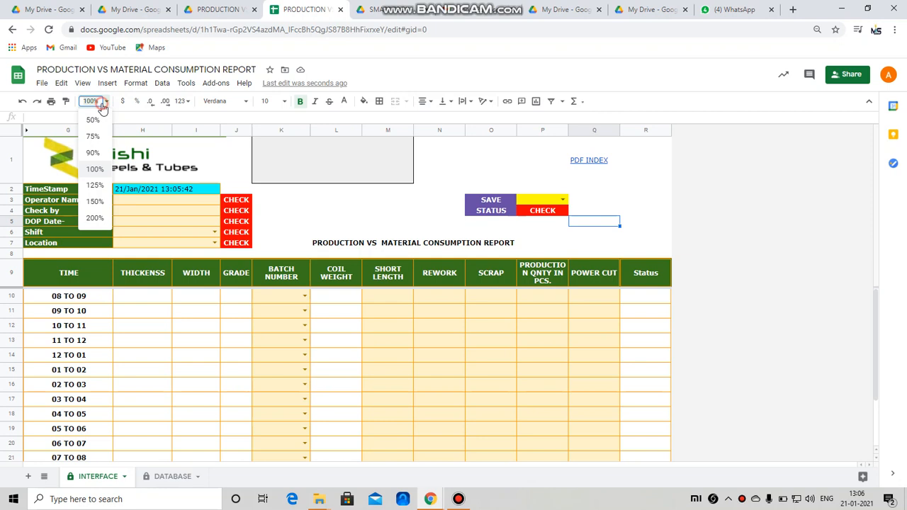
click(93, 153)
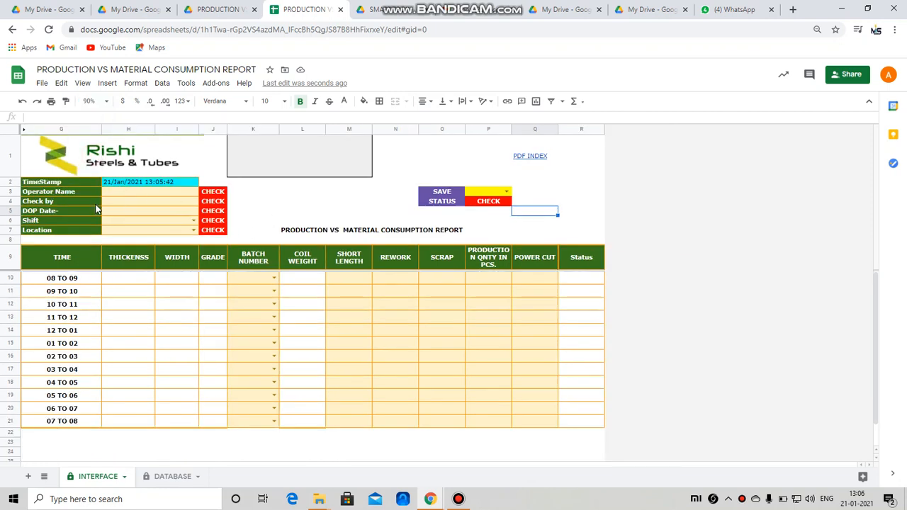
click(126, 192)
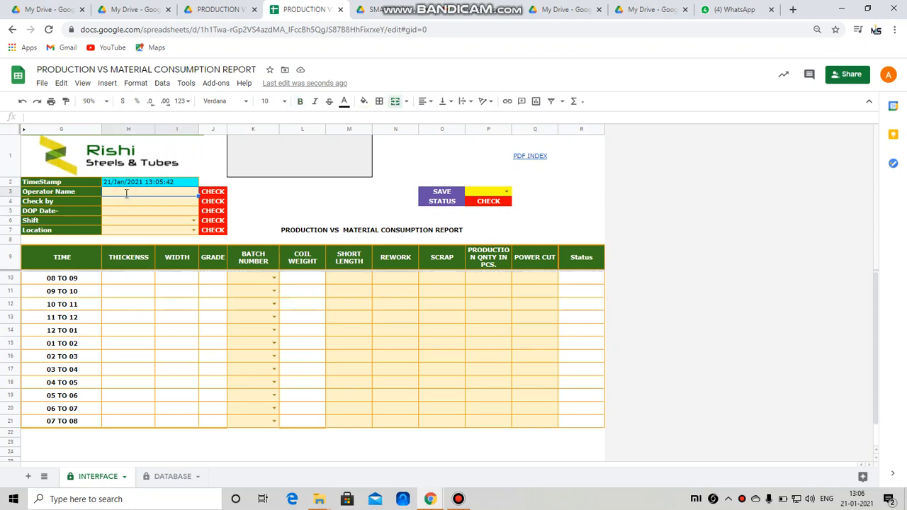
key(Return)
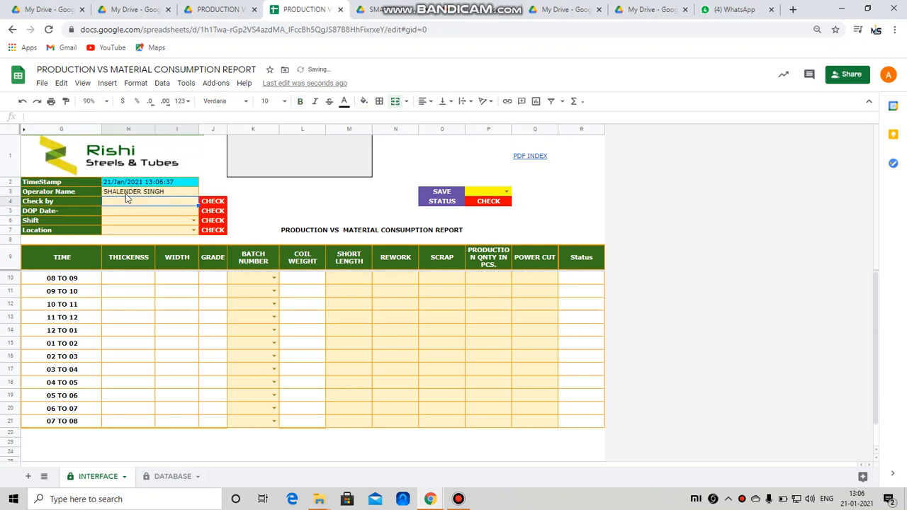
Step: Enter the checker's name in H4, correcting the typo
text(S)
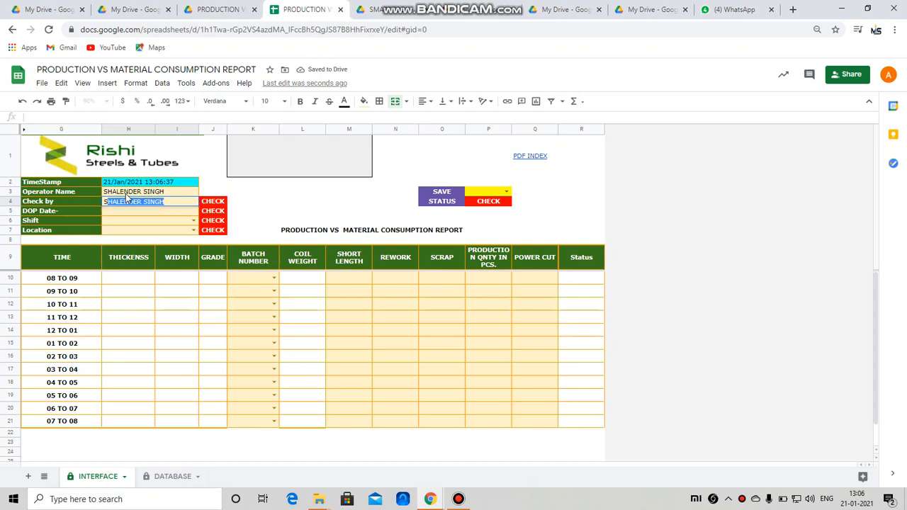
text(ANJAY)
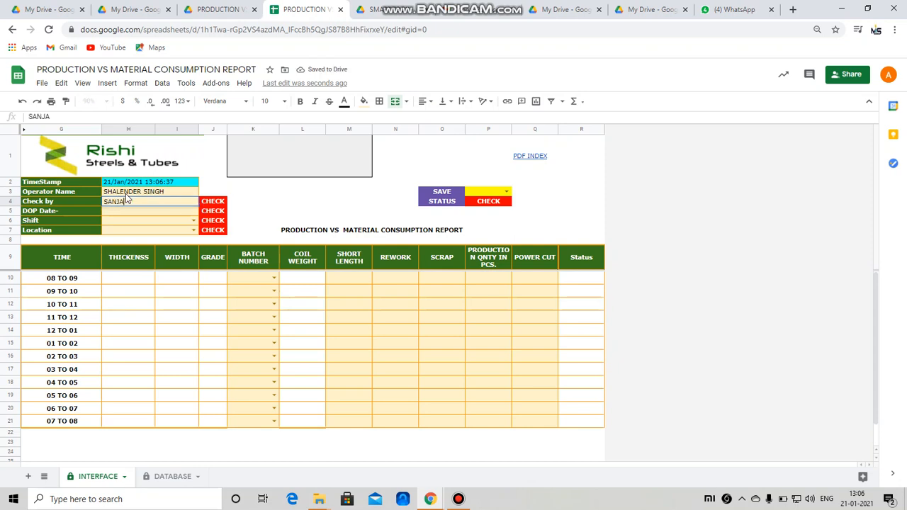
key(BackSpace)
key(BackSpace)
key(BackSpace)
key(BackSpace)
key(BackSpace)
key(BackSpace)
text(BHAGIWA)
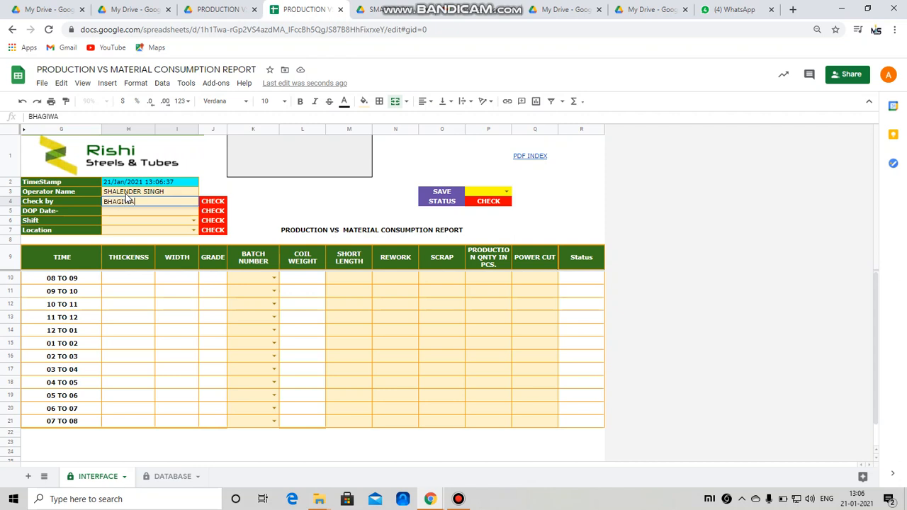
key(BackSpace)
key(BackSpace)
text(RATH)
key(Return)
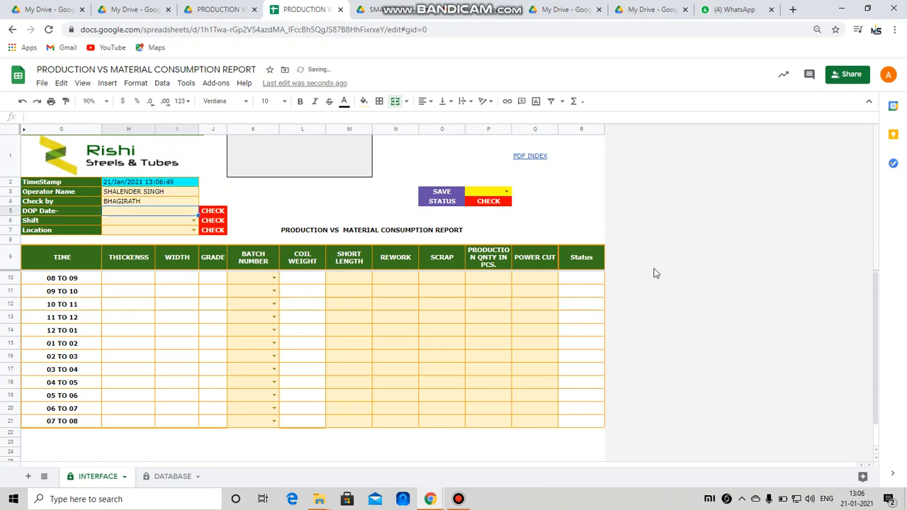
key(Return)
Step: Set H5 to 21 Jan 2021, H6 to Day and H7 to HIREHALLI from their pickers
double_click(154, 210)
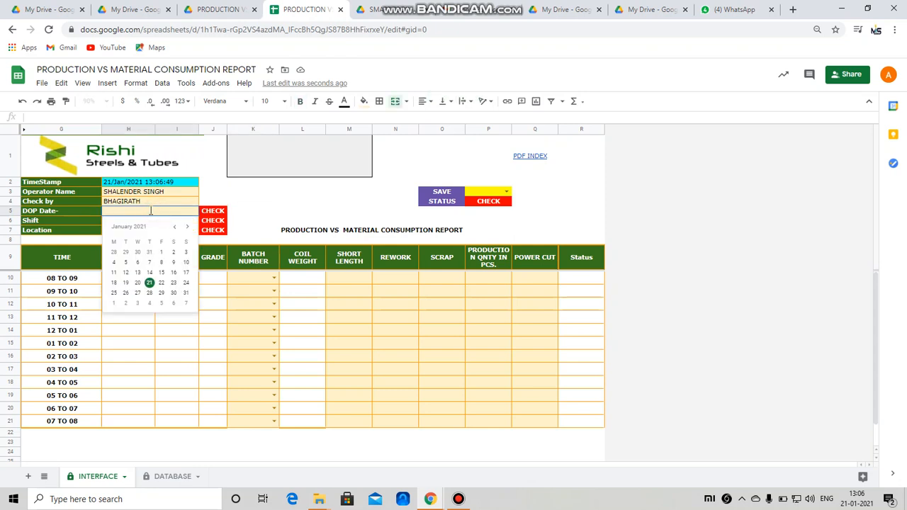
click(150, 286)
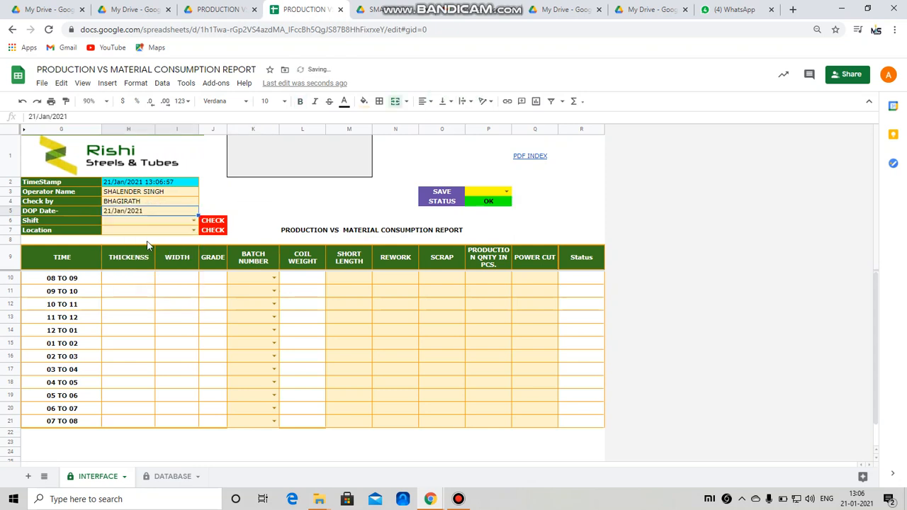
click(190, 222)
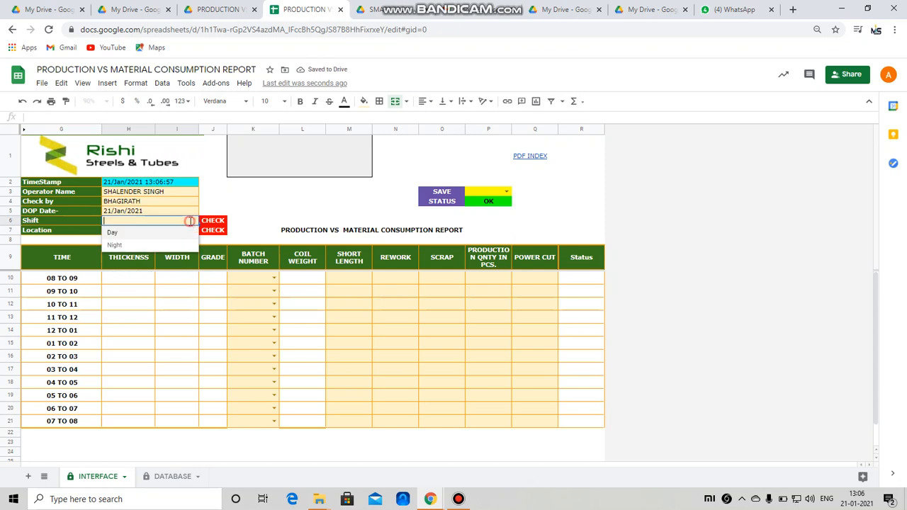
click(113, 232)
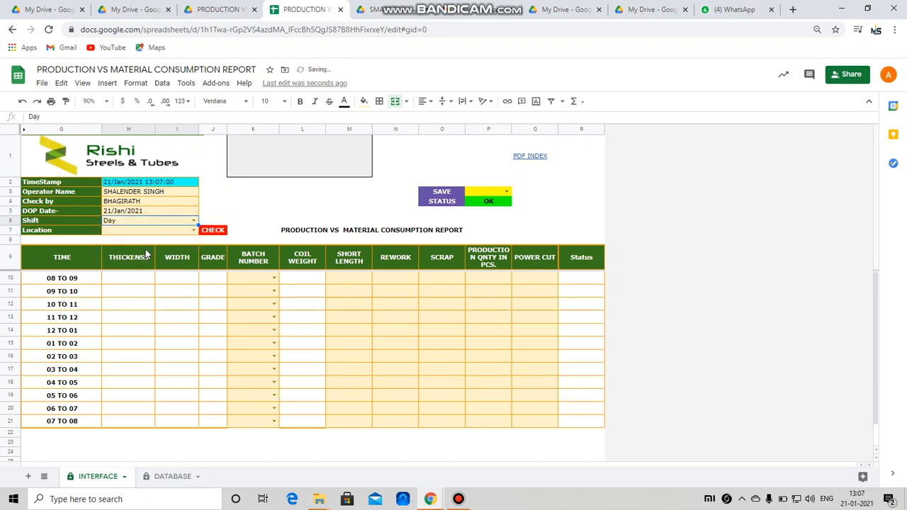
click(193, 230)
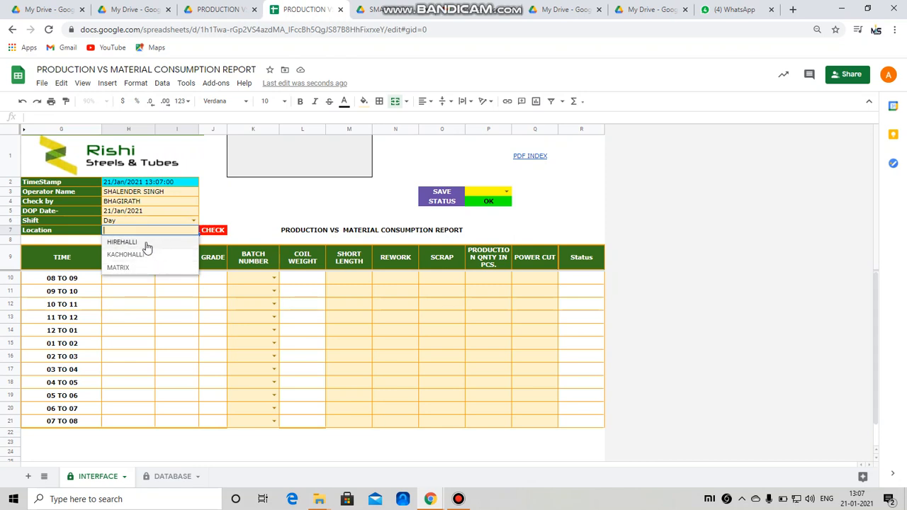
click(122, 243)
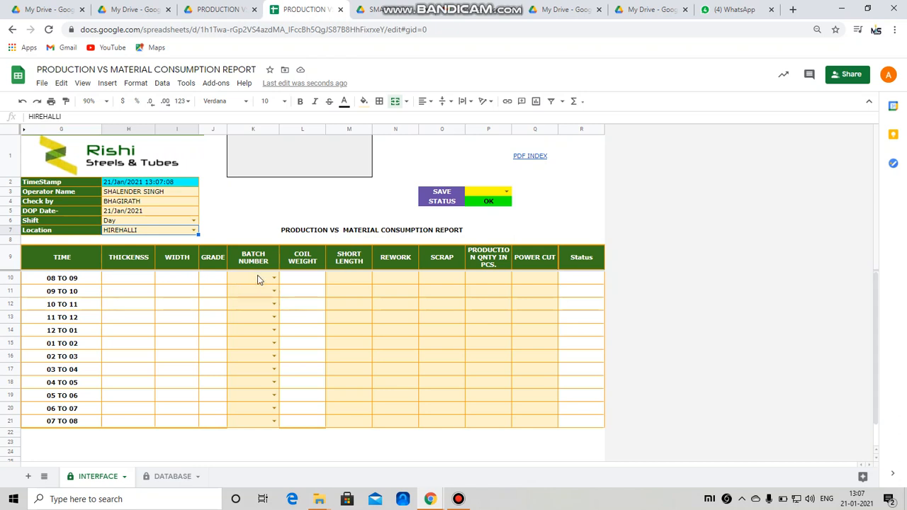
Step: Choose batches J3A0609190, J3A0588926 and J3A0589294 in K10, K11 and K12
double_click(256, 277)
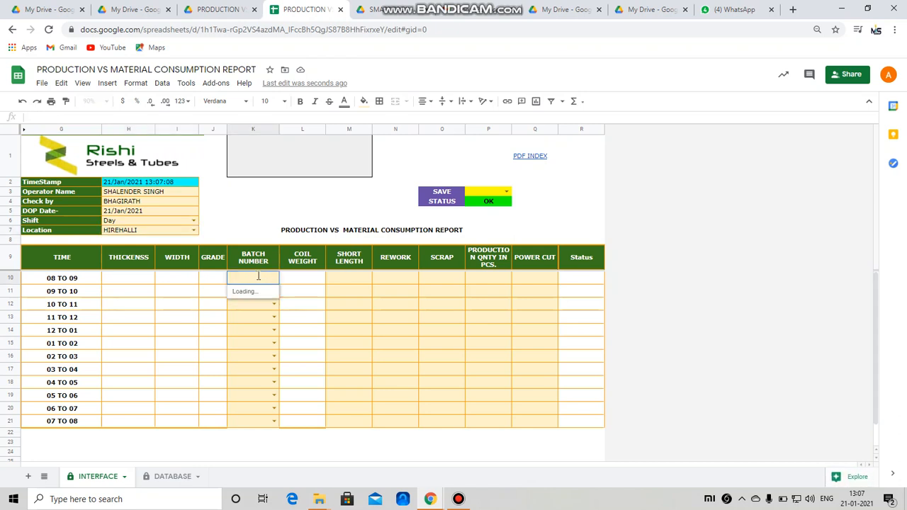
scroll(257, 339, down, 3)
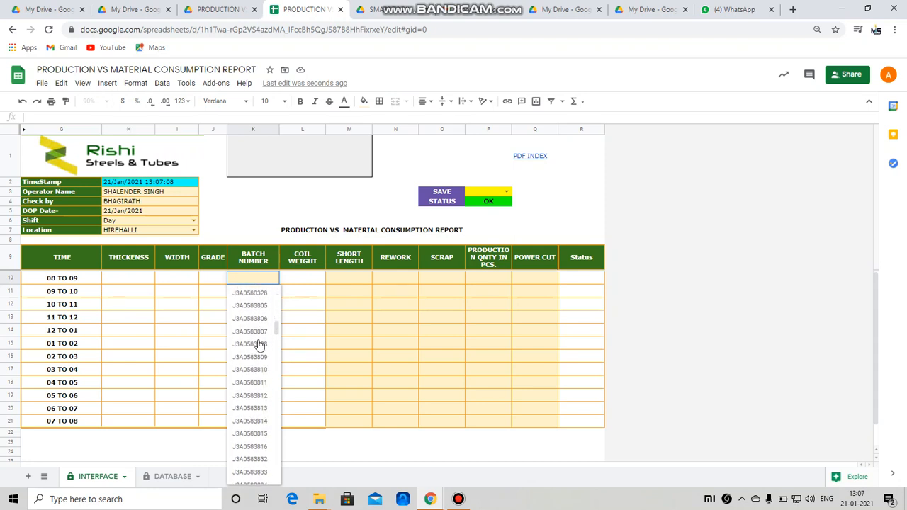
scroll(259, 345, down, 5)
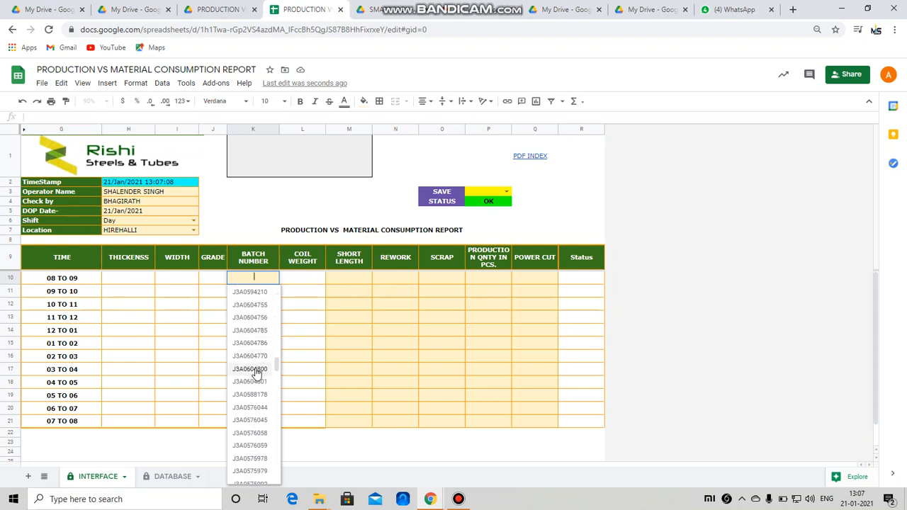
scroll(255, 375, down, 10)
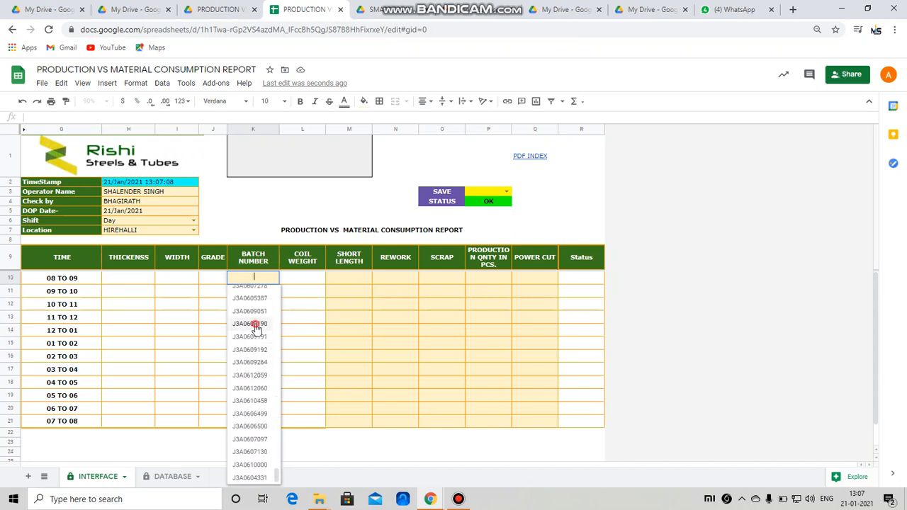
click(255, 324)
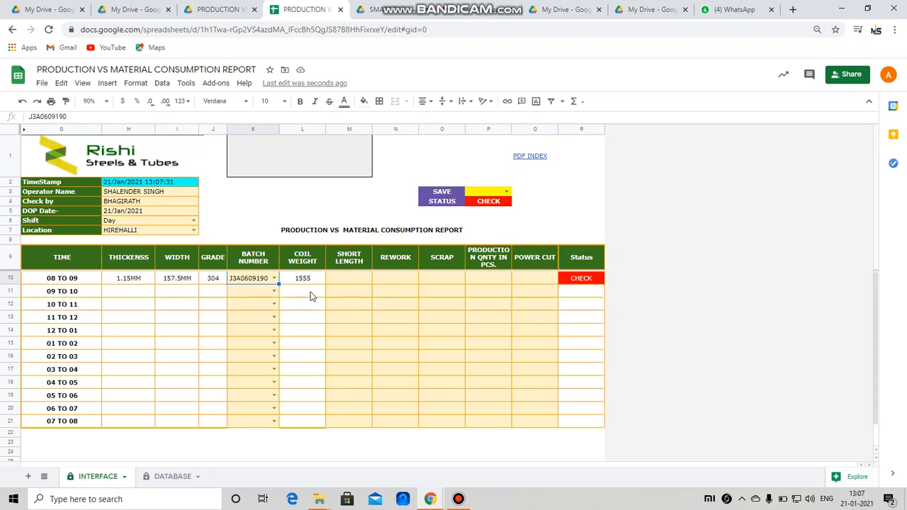
click(275, 294)
click(256, 362)
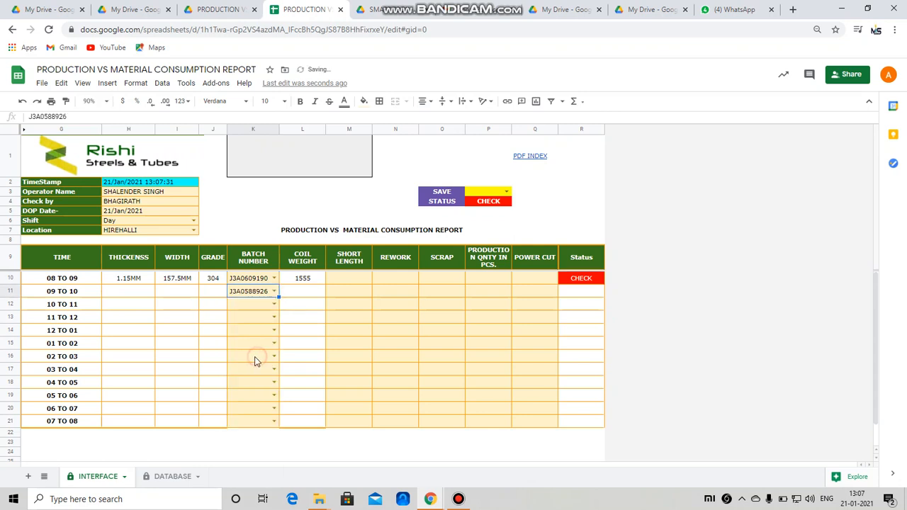
click(274, 304)
click(257, 391)
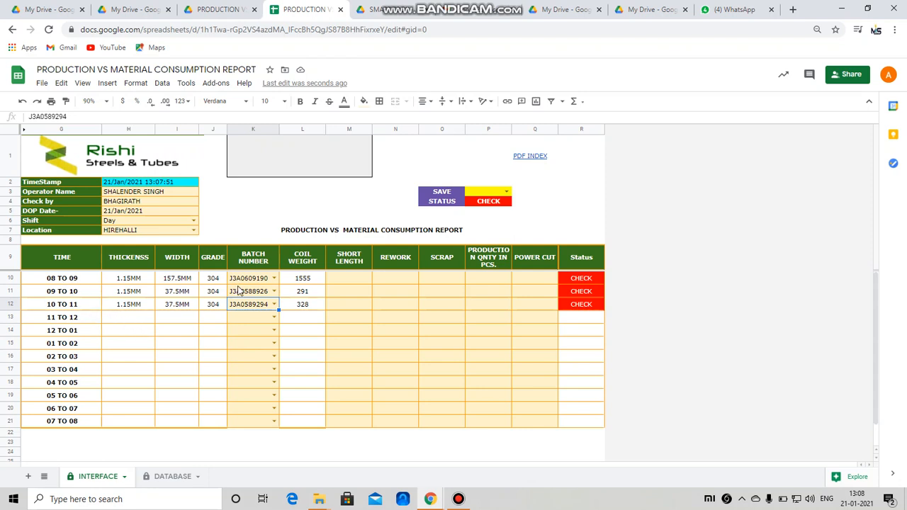
Step: Clear the batches from K11–K12 and set K13 to batch J3A0588927
drag(250, 292, 250, 303)
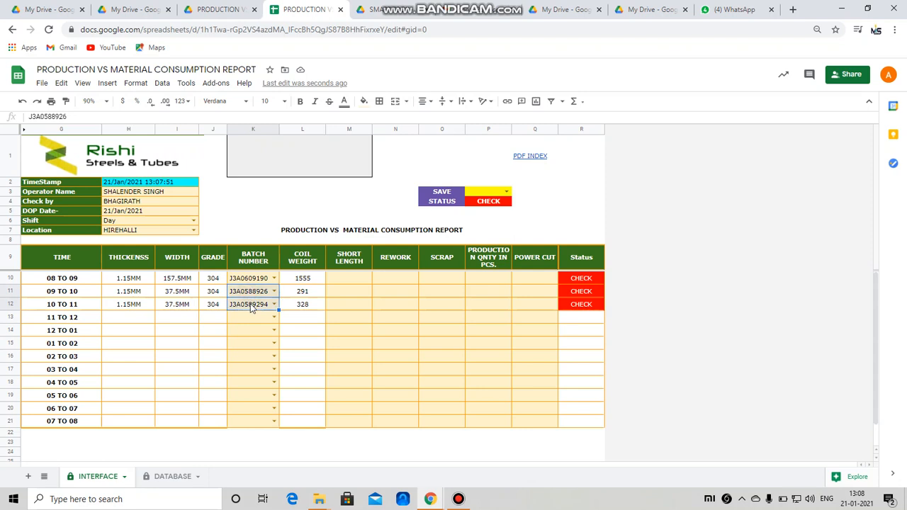
key(Delete)
key(shift+Up)
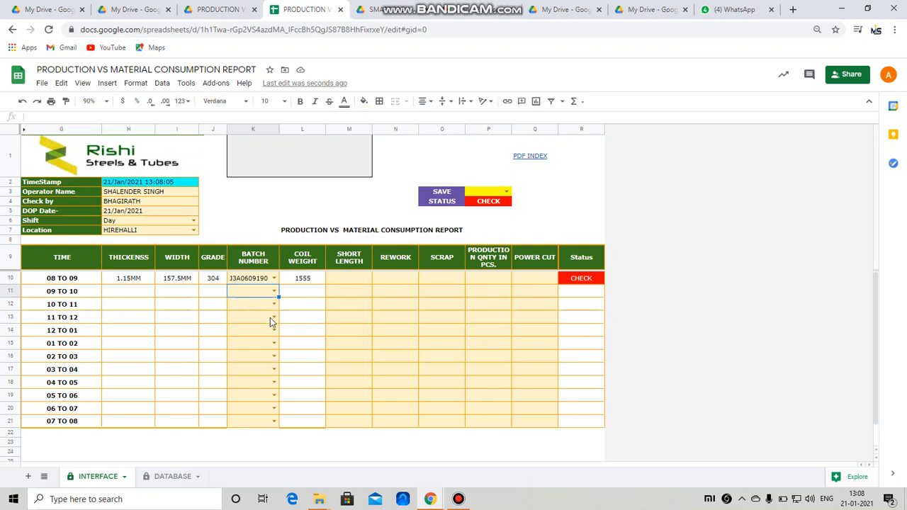
click(272, 318)
click(255, 395)
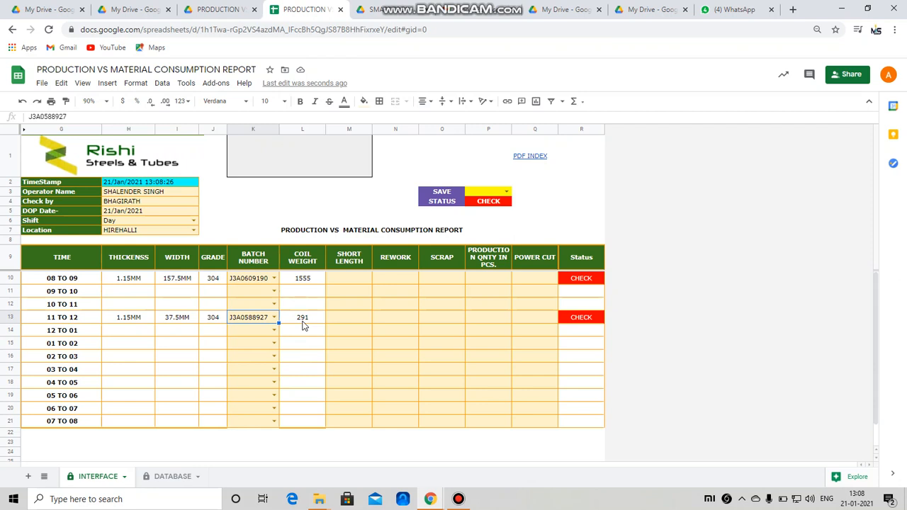
Step: Set K14 to batch J3A0588924 and K15 to batch J3A0589296
click(273, 331)
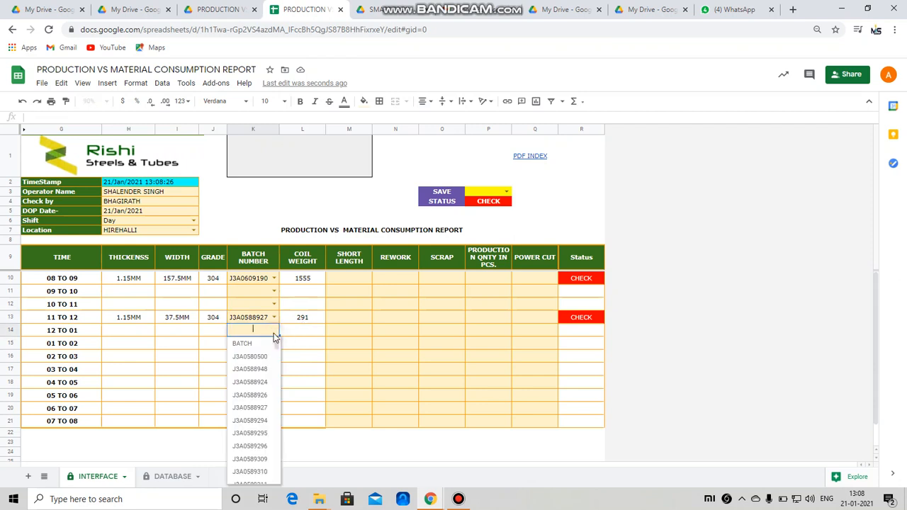
click(251, 382)
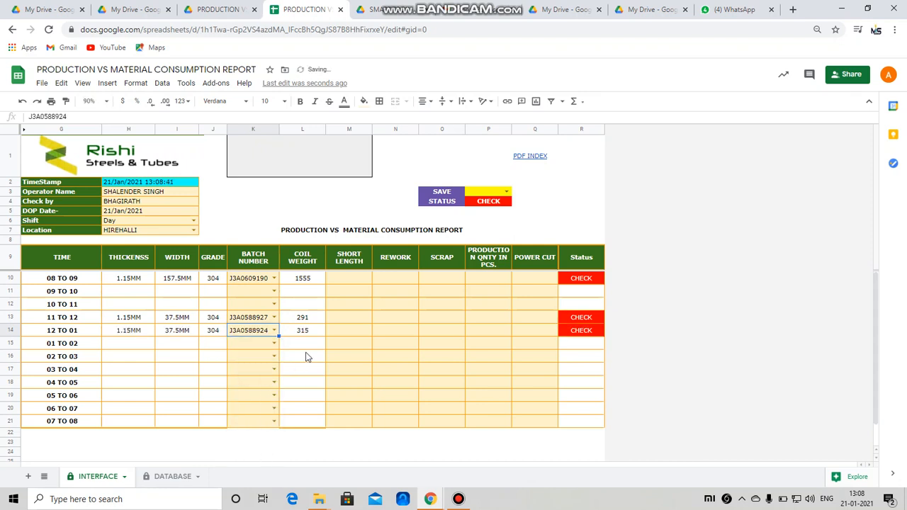
click(274, 345)
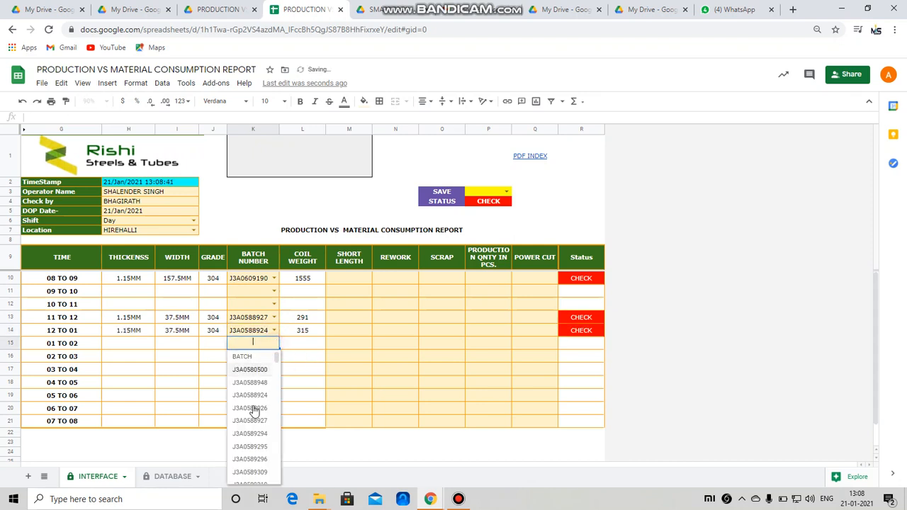
click(256, 455)
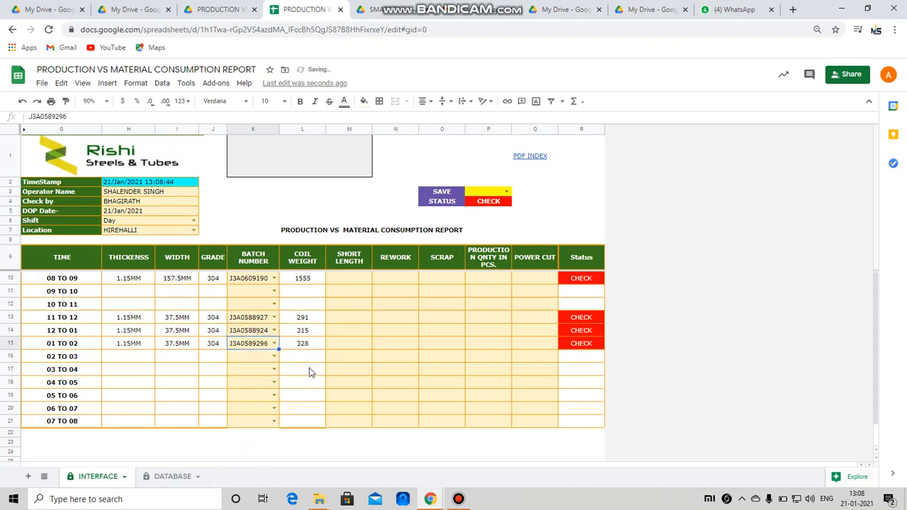
click(348, 280)
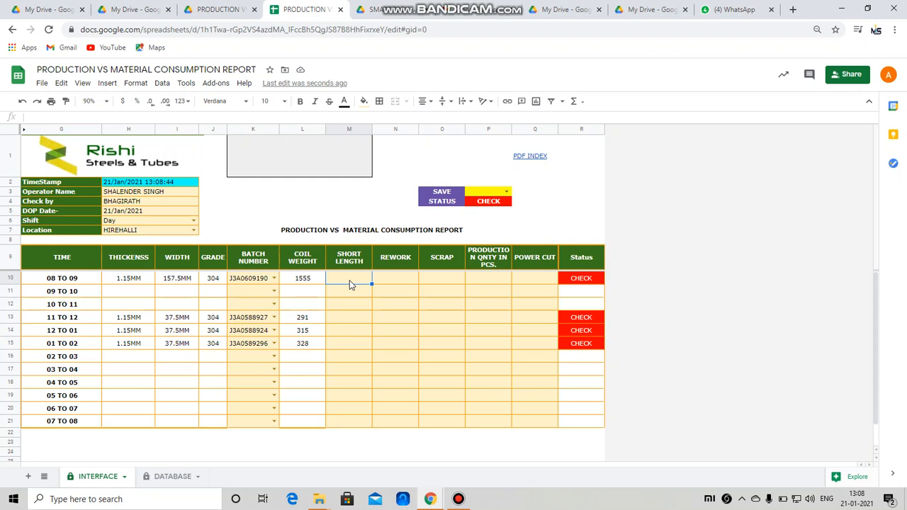
Step: Enter short lengths 45, 6, 23 and 10 in M10 and M13–M15
text(45)
key(Return)
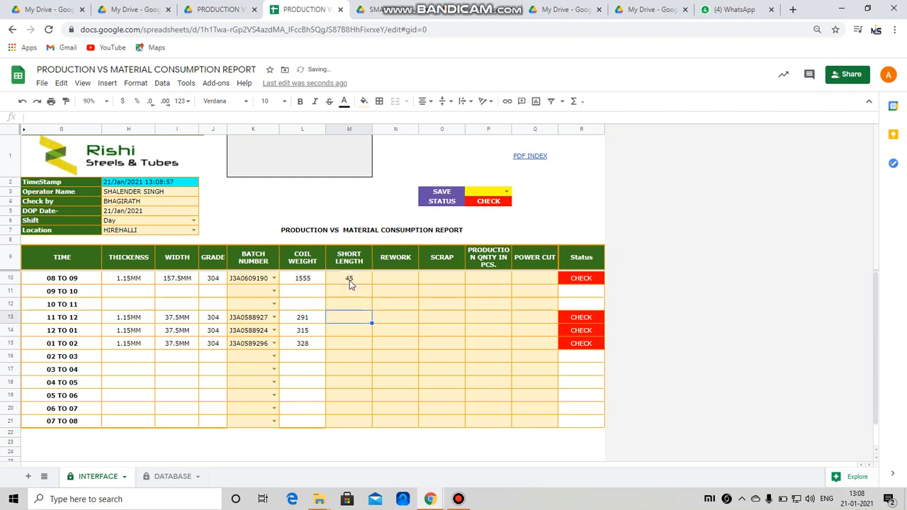
text(6)
key(Return)
text(23)
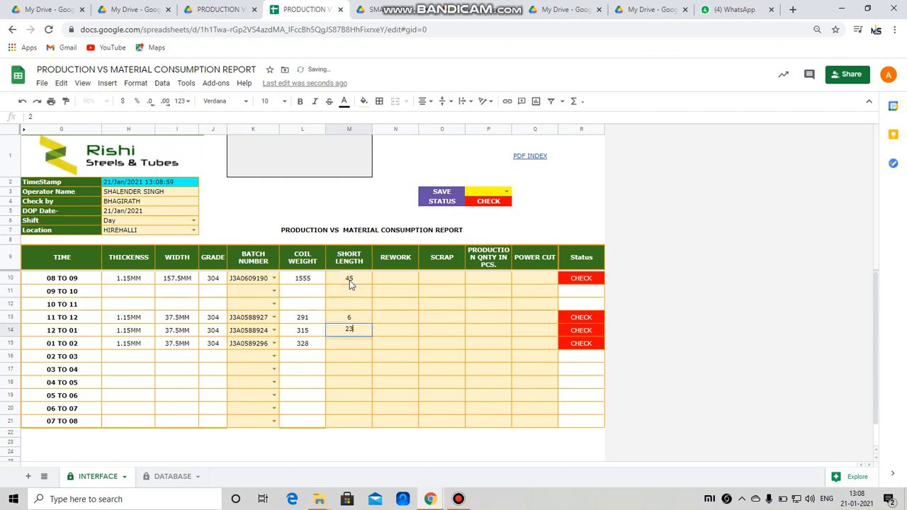
key(Return)
text(1)
key(Tab)
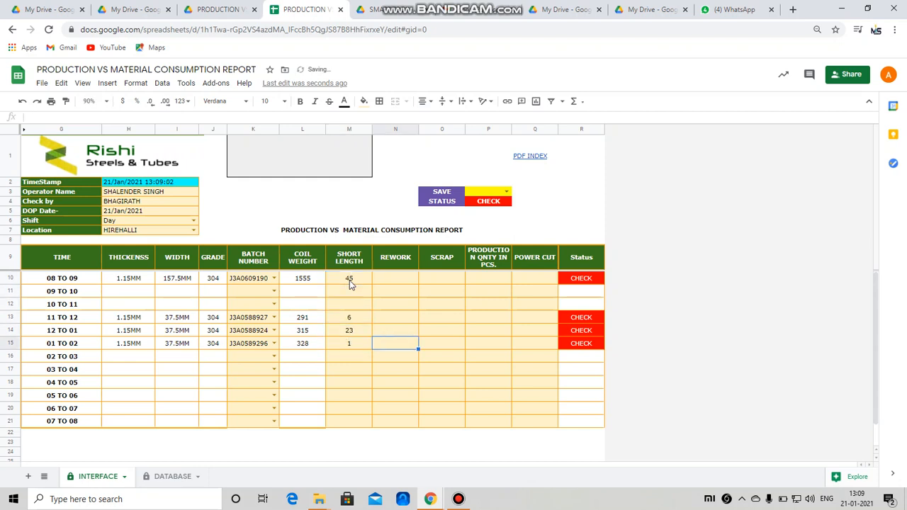
key(shift+Tab)
text(10)
key(Tab)
key(Up)
key(Up)
key(Up)
key(Up)
key(Up)
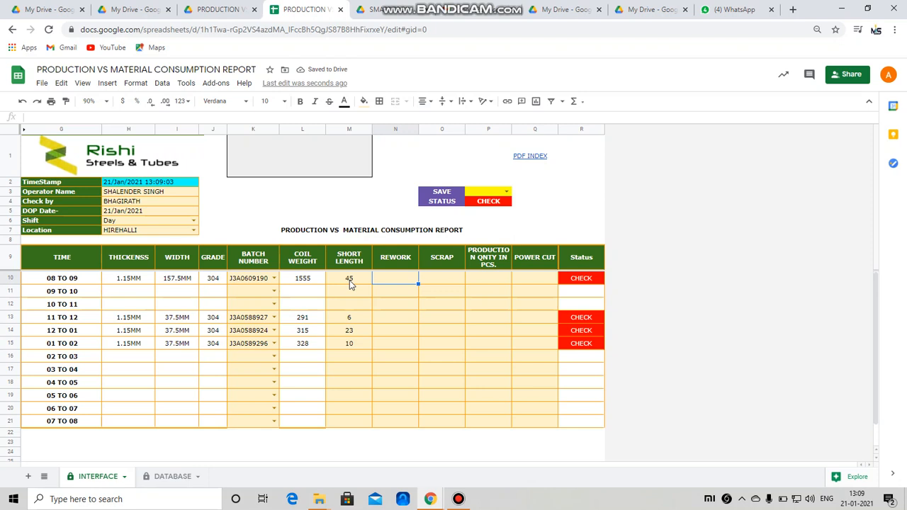
Step: Enter rework values 20, 3, 6 and 3 in N10 and N13–N15
text(20)
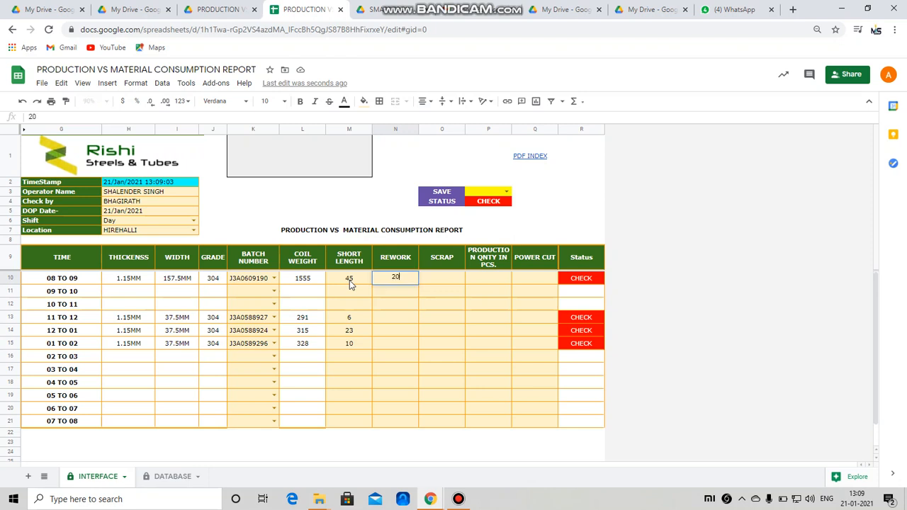
key(Return)
key(Down)
key(Down)
text(3)
key(Return)
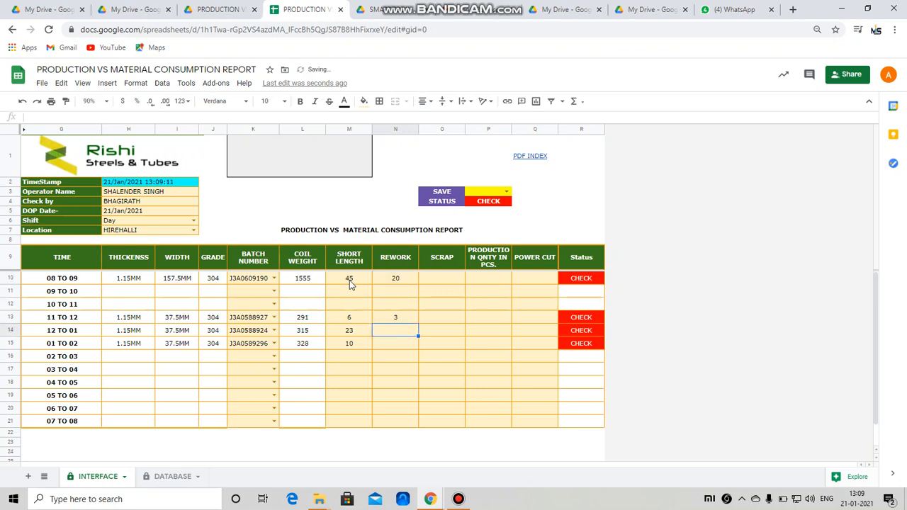
text(6)
key(Return)
text(3)
key(Return)
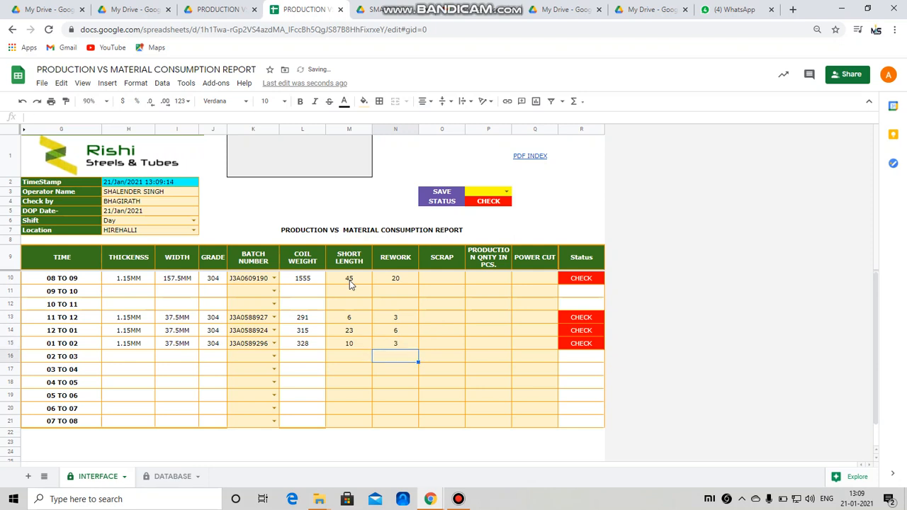
key(Right)
key(Up)
key(Up)
key(Up)
key(Up)
key(Up)
key(Up)
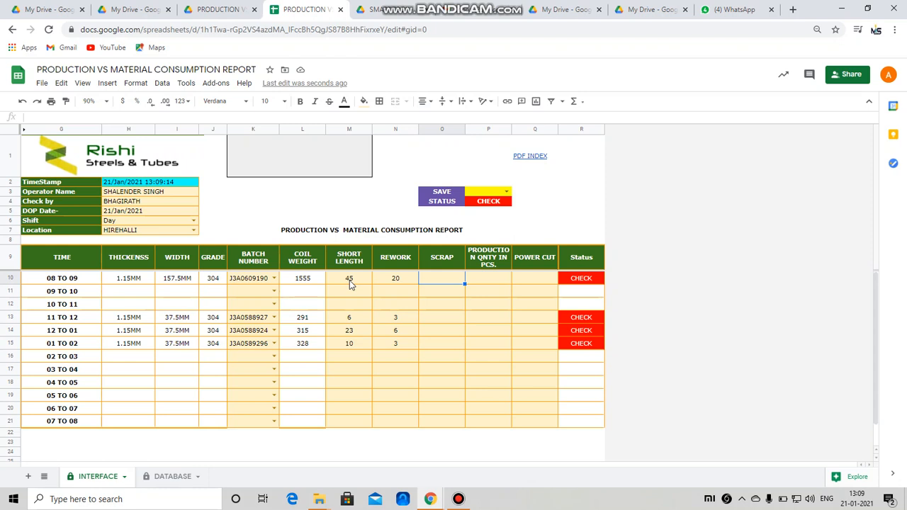
Step: Enter scrap values 12, 12, 12 and 7 in O10 and O13–O15
key(Up)
key(Down)
text(12)
key(Return)
key(Down)
key(Down)
text(12)
key(Return)
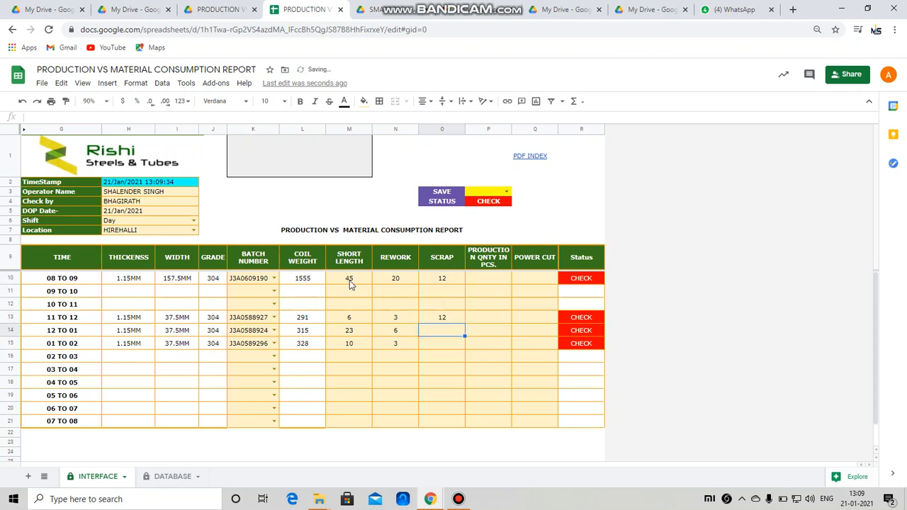
text(12)
key(Return)
text(7)
key(Tab)
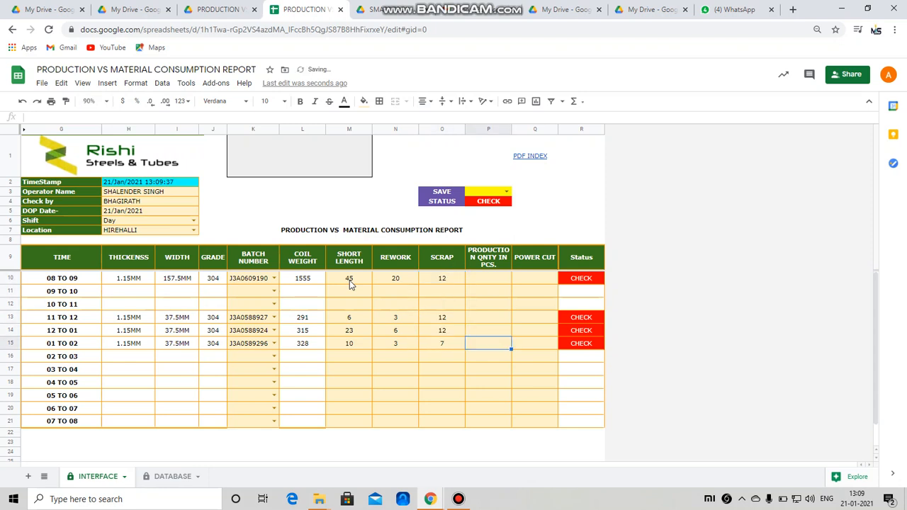
key(Up)
key(Up)
key(Up)
key(Up)
key(Up)
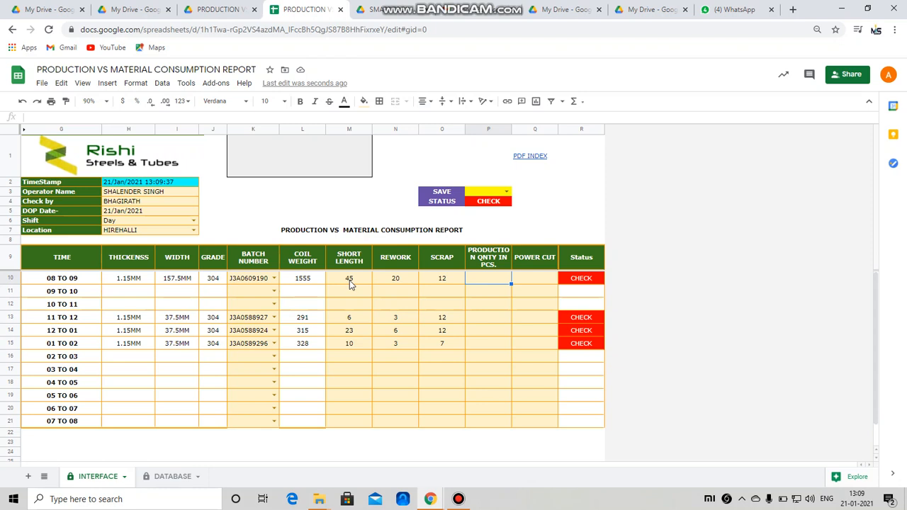
Step: Enter production quantities 1200, 170, 150 and 110 in P10 and P13–P15
text(1200)
key(Return)
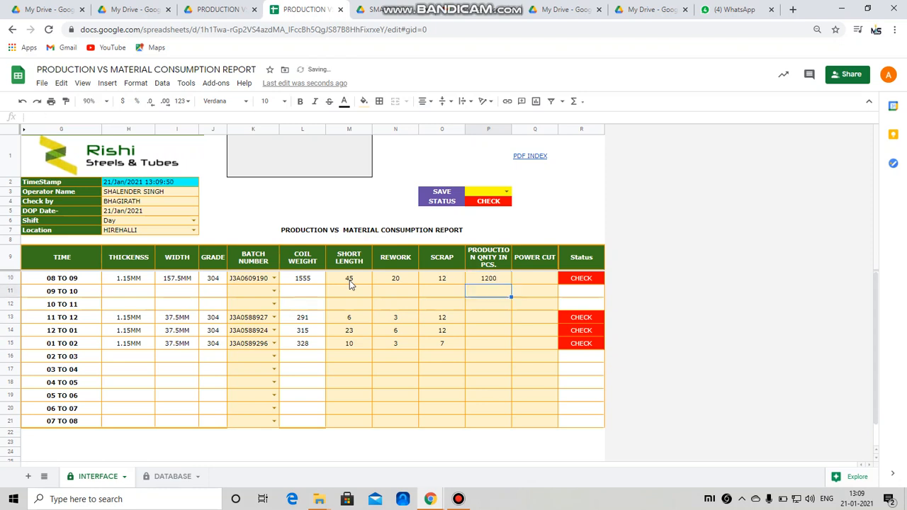
key(Down)
key(Down)
text(1)
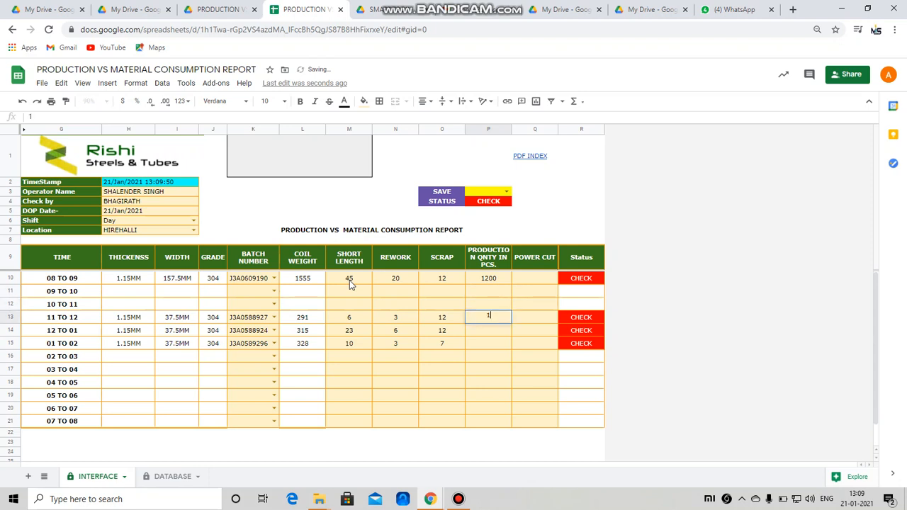
text(70)
key(Return)
key(Down)
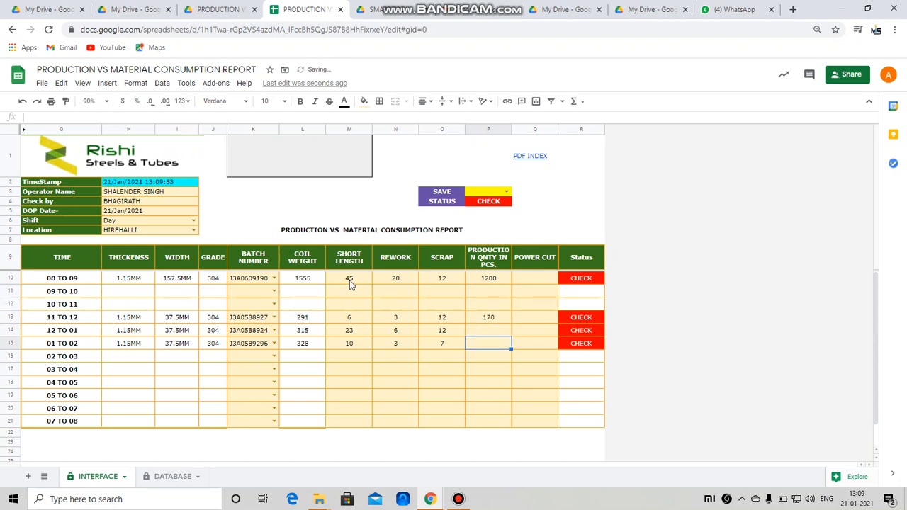
key(Up)
text(15)
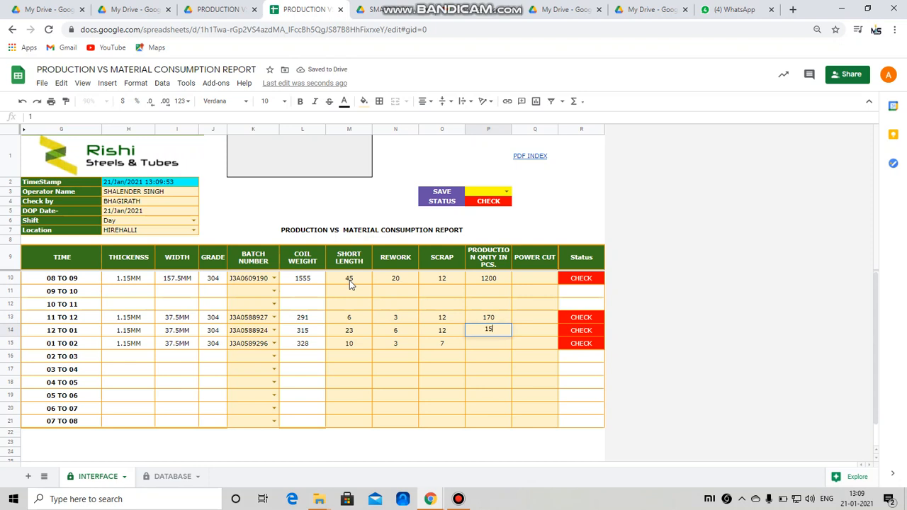
text(0)
key(Return)
text(1)
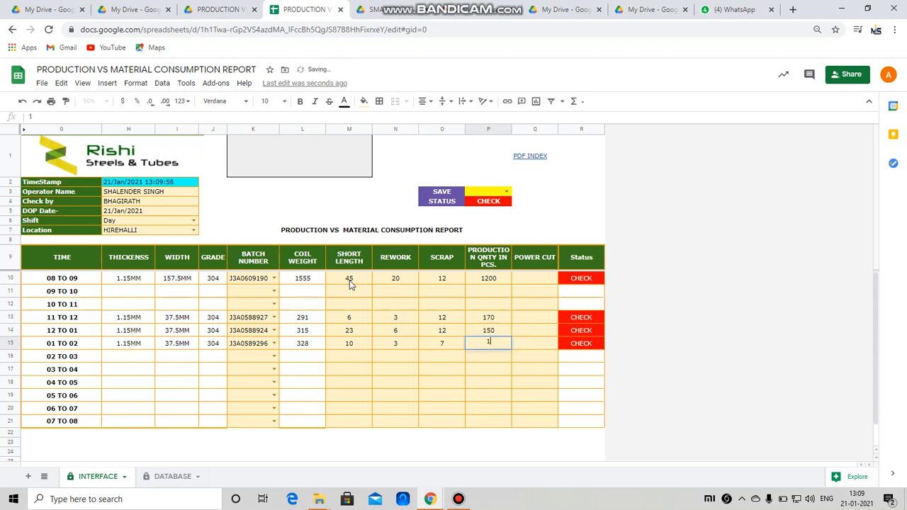
text(100)
key(Return)
key(Up)
Step: Enter power cut 0 in Q10 and Q13–Q15, dismissing the validation warning
key(Right)
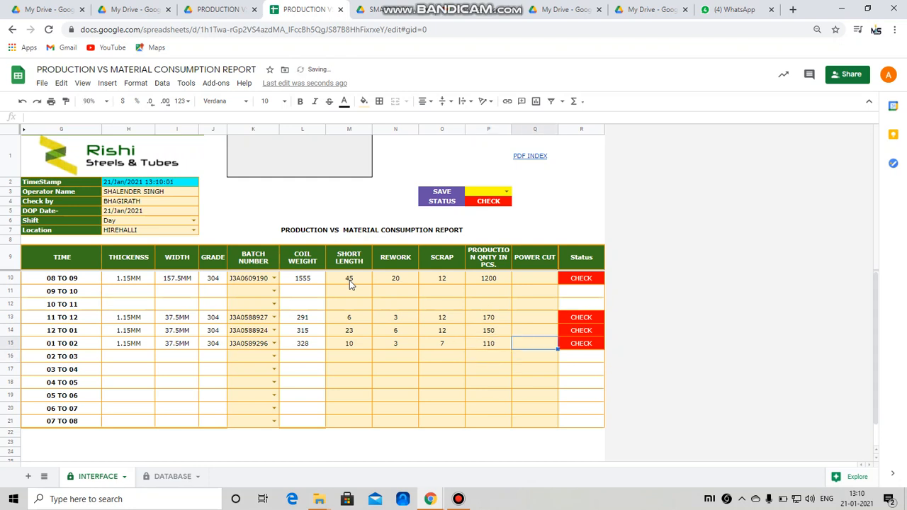
key(Up)
key(Up)
key(Up)
key(Up)
key(Up)
key(Down)
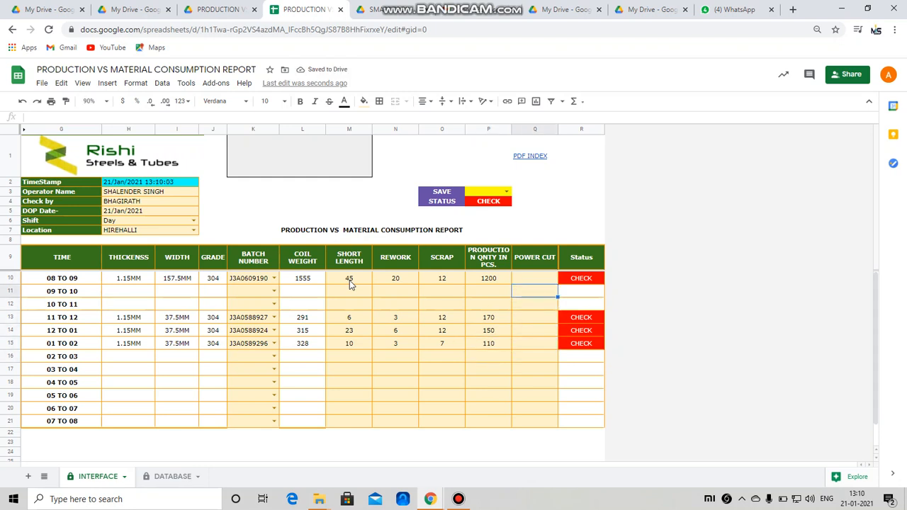
key(Up)
text(0)
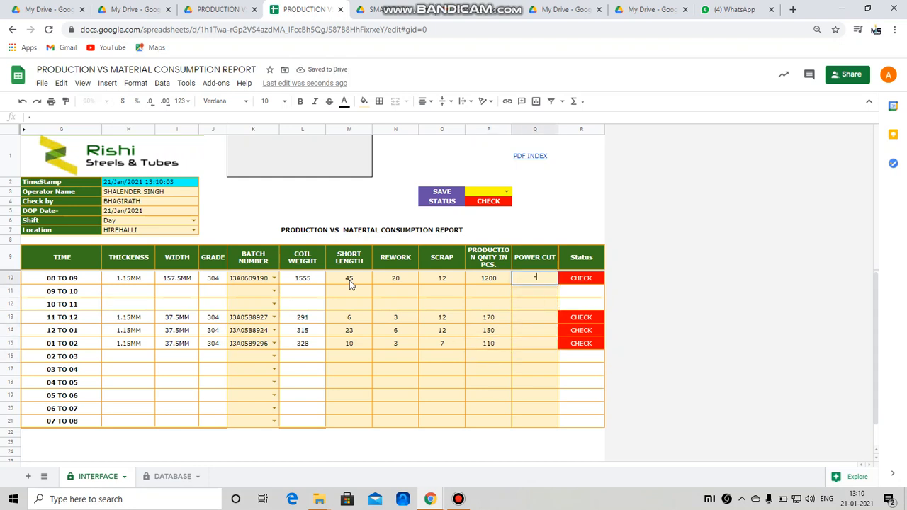
key(Return)
key(Return)
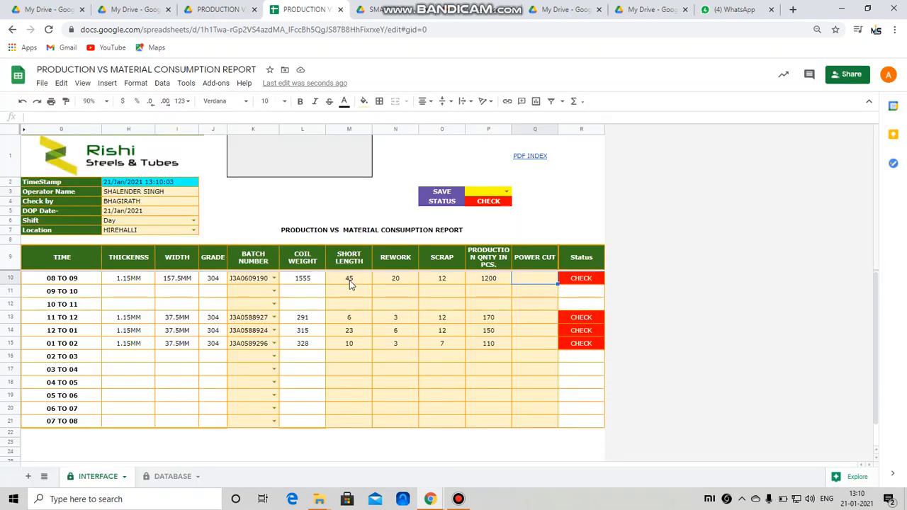
key(Up)
text(0)
key(Return)
key(Down)
key(Down)
text(0)
key(Return)
text(0)
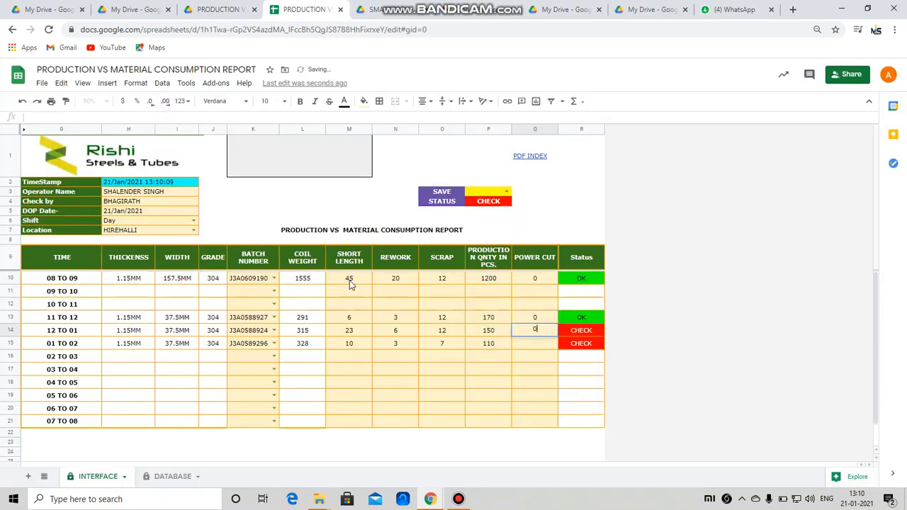
key(Return)
text(0)
key(Return)
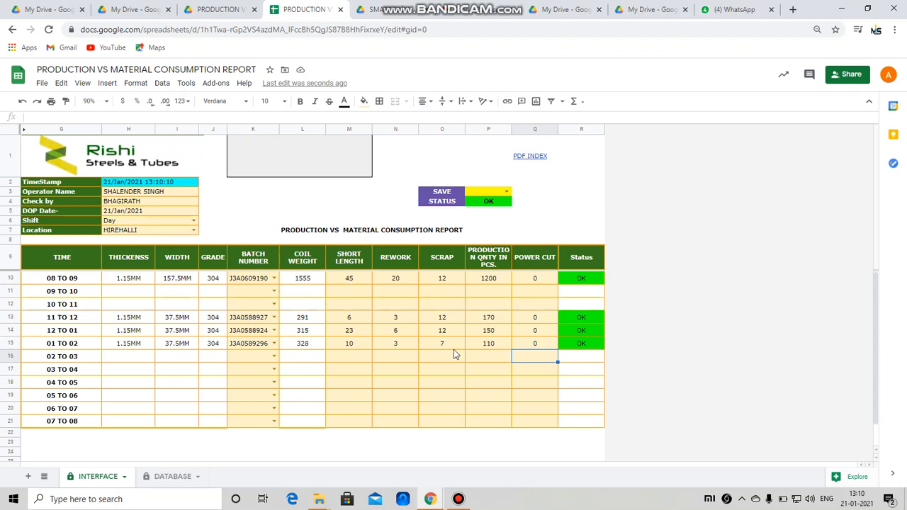
Step: Set SAVE in P2 to YES and wait for the save request to complete
click(506, 192)
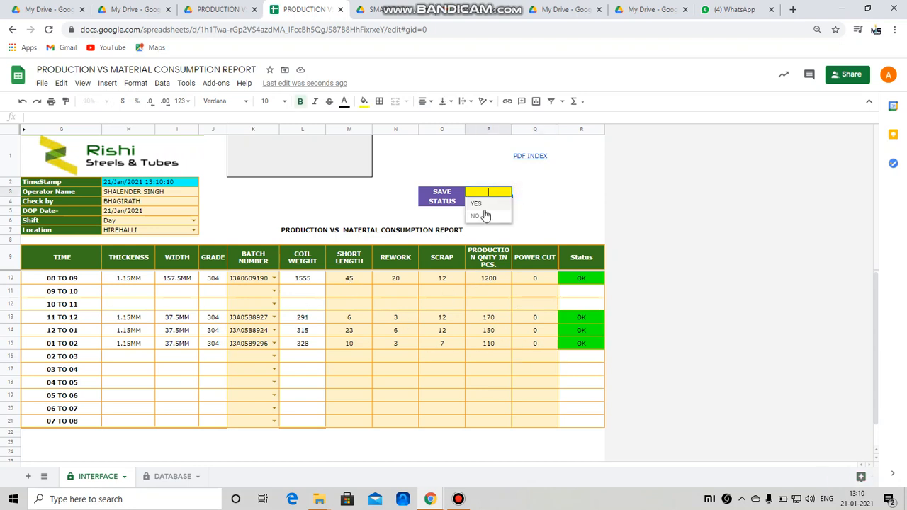
click(484, 204)
click(560, 218)
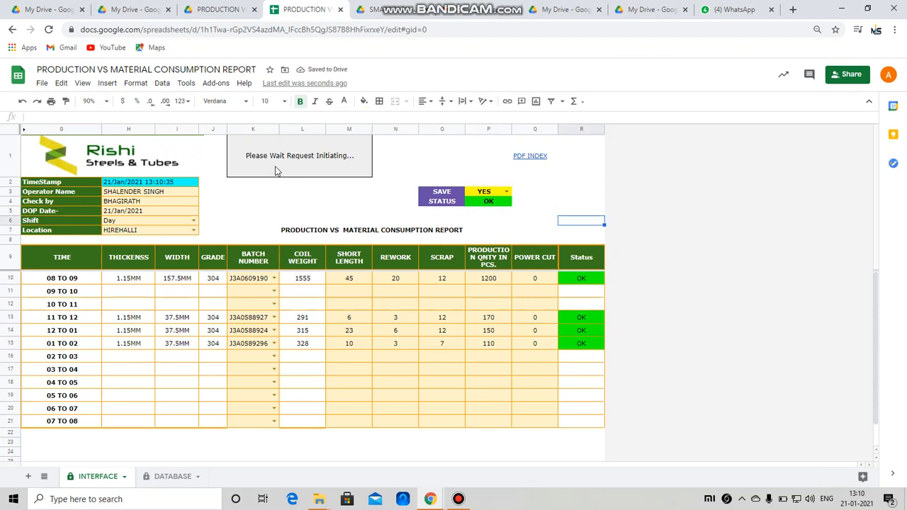
click(281, 191)
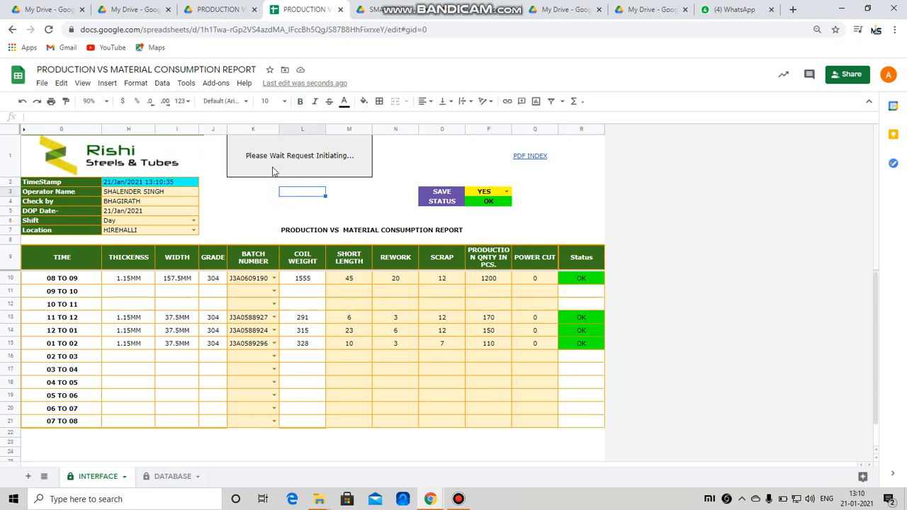
click(274, 171)
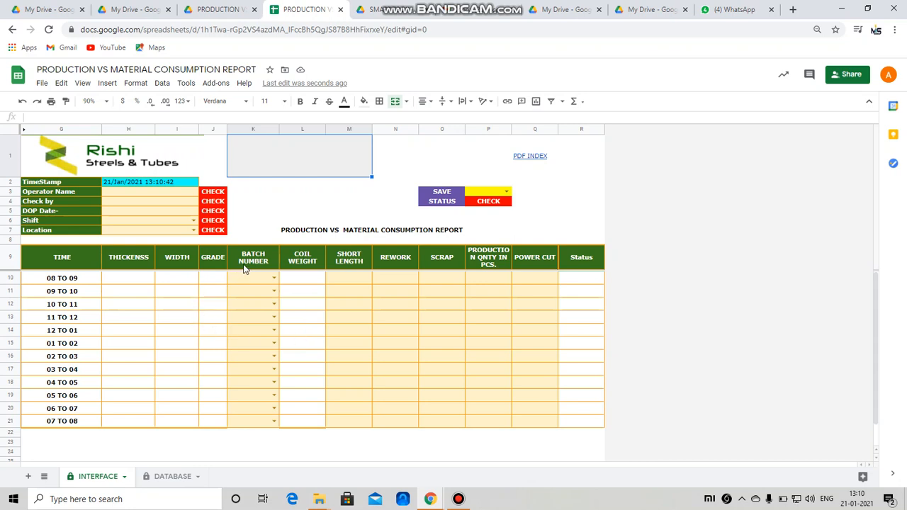
click(309, 211)
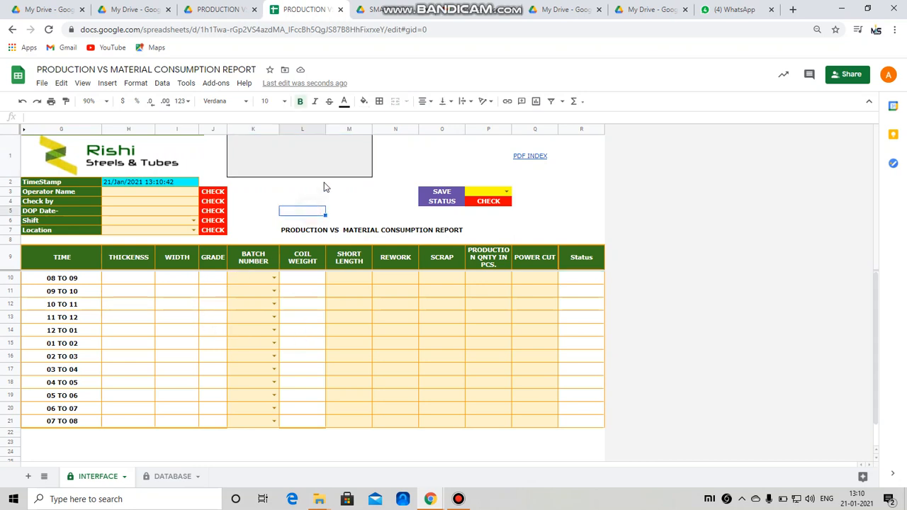
click(172, 476)
click(65, 170)
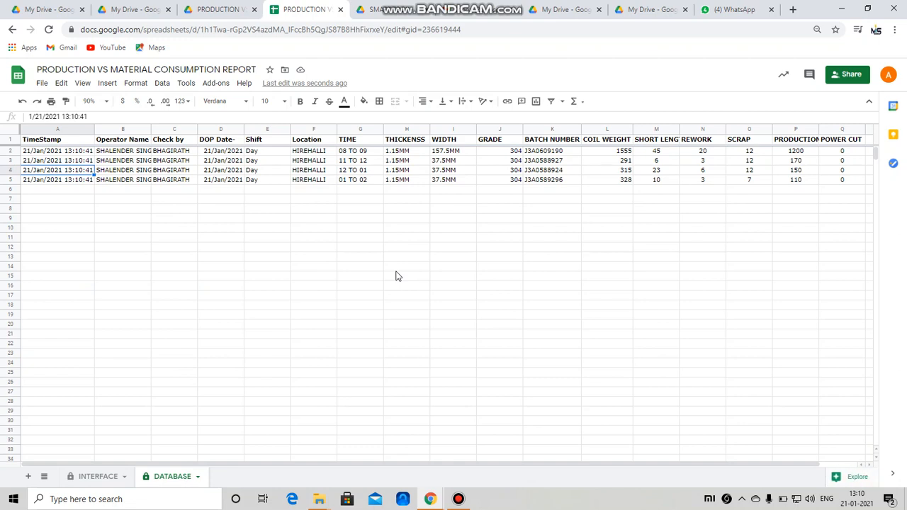
key(Right)
key(Right)
key(Right)
key(Right)
key(Right)
key(Up)
key(Up)
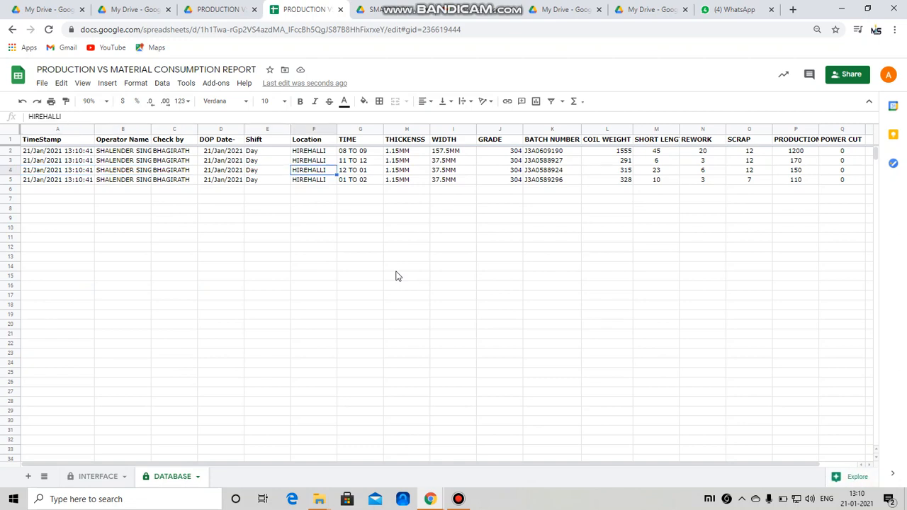
key(Right)
key(Right)
key(Right)
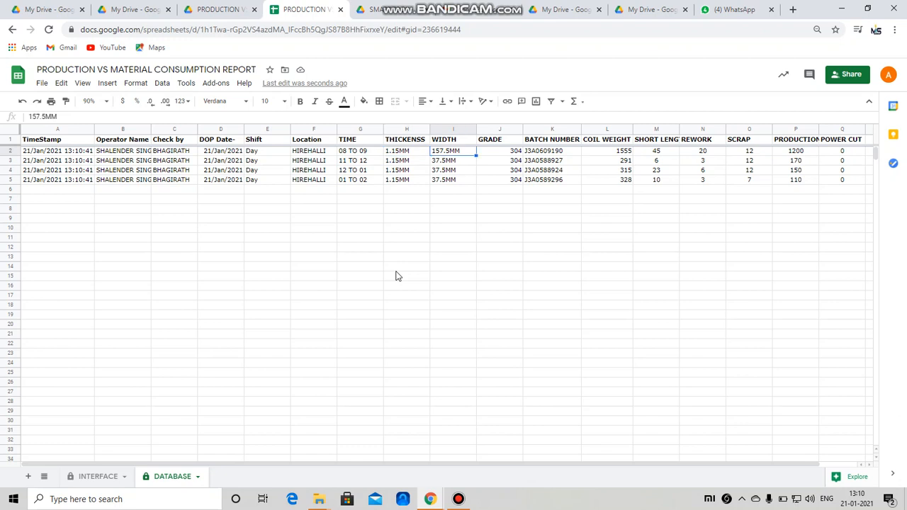
key(Down)
key(Left)
key(Left)
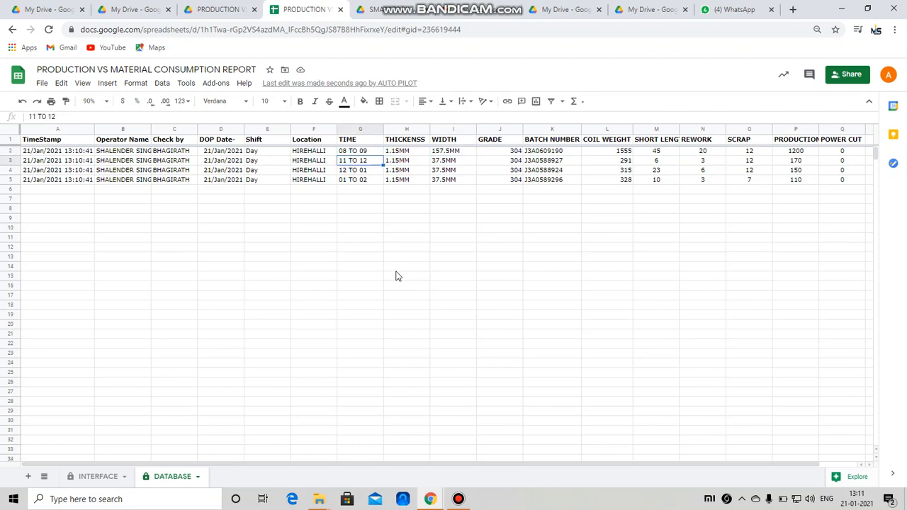
key(Down)
key(Down)
key(Right)
key(Up)
key(Right)
key(Right)
key(Right)
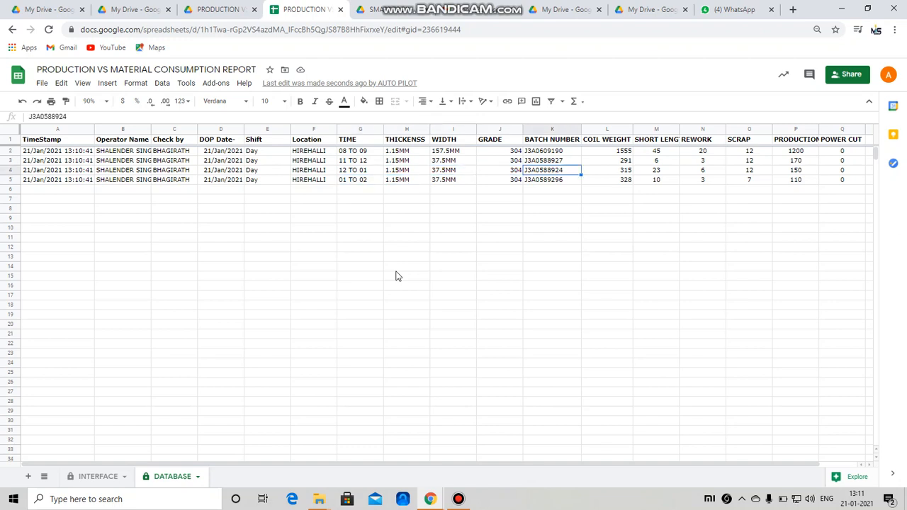
key(Right)
key(Right)
key(Right)
key(Right)
key(Right)
key(Right)
key(Right)
key(Left)
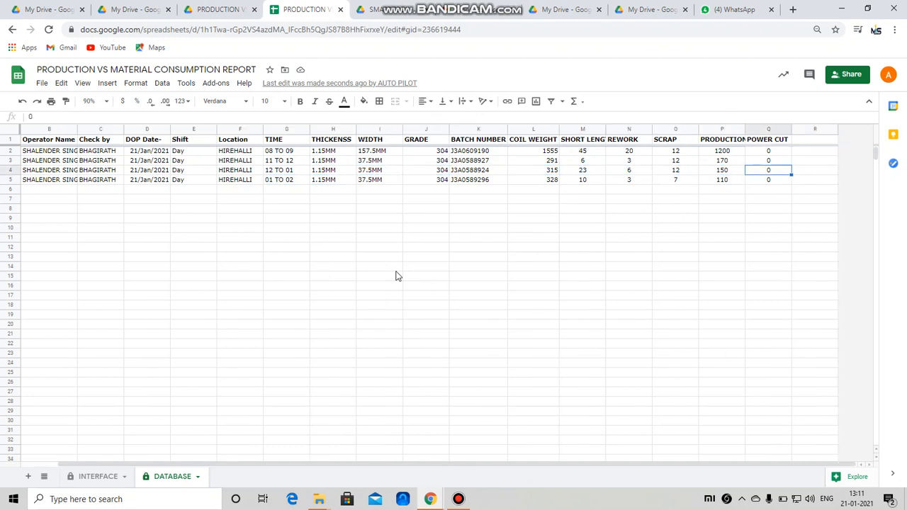
key(Left)
key(Left)
key(Left)
key(Left)
key(Left)
key(Left)
key(Left)
key(Left)
key(Left)
key(Left)
key(Left)
key(Left)
key(Left)
key(Left)
key(Left)
key(Left)
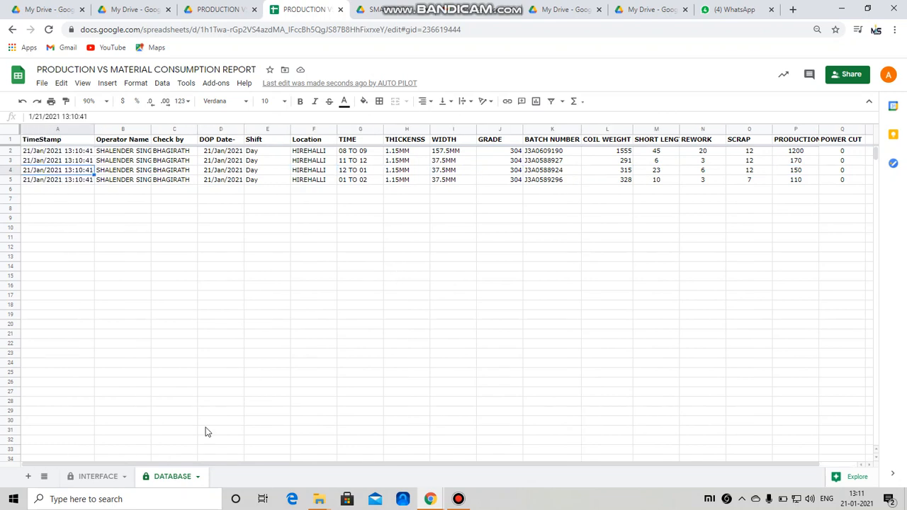
click(92, 476)
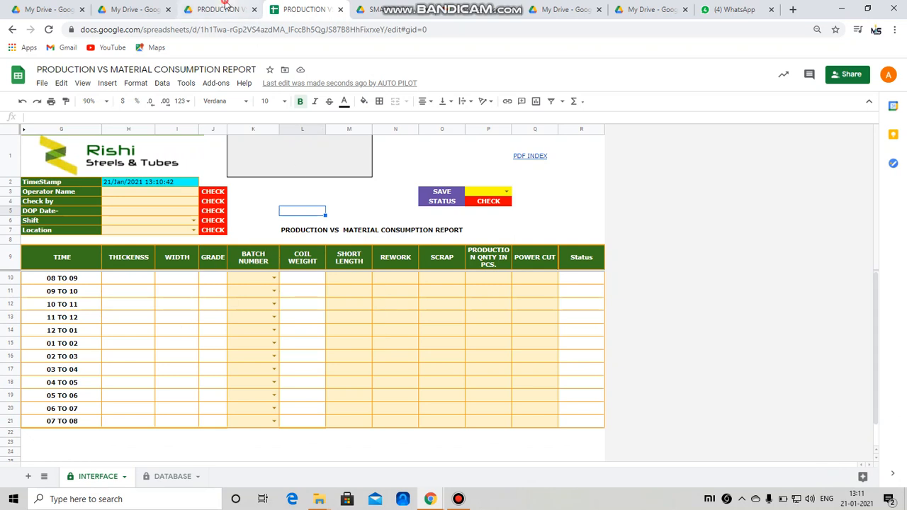
Step: In Drive, go from PACKING LIST up to SMARTITBOX, into IMS, and open INVENTORY MANAGEMENT SYTEM
click(229, 10)
click(335, 112)
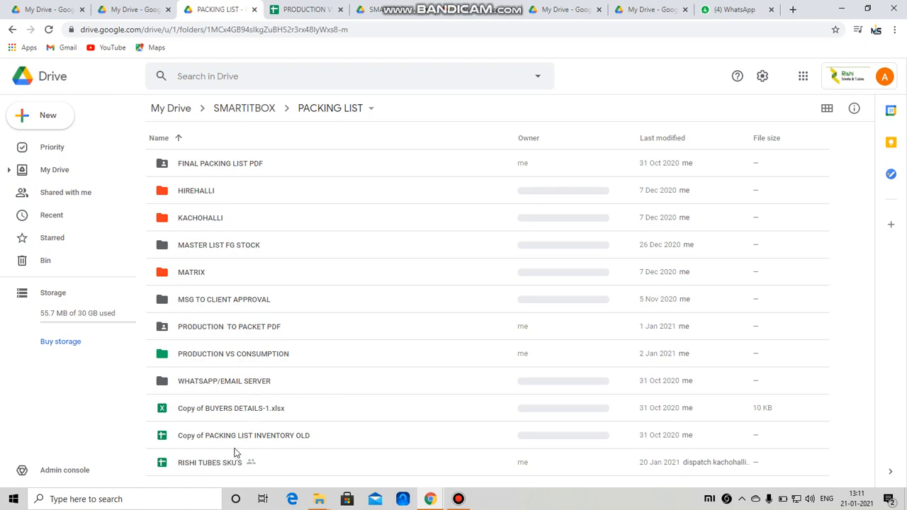
double_click(239, 355)
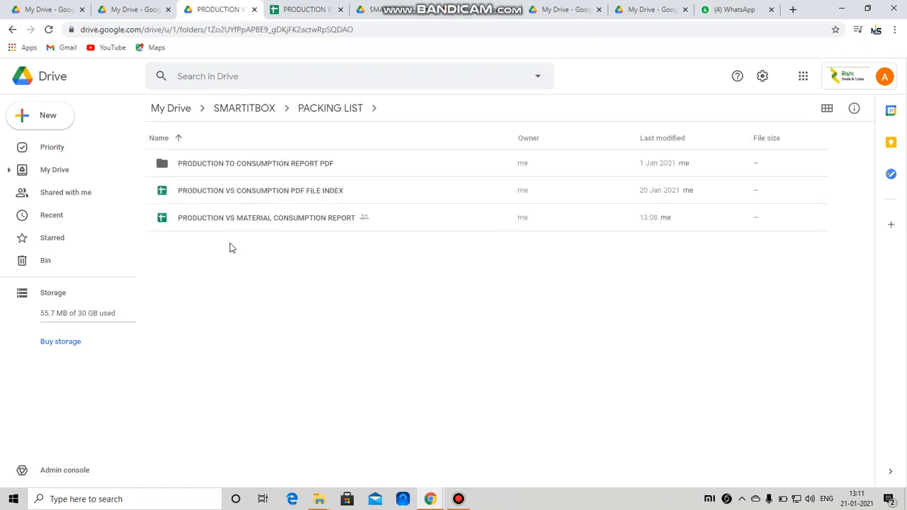
click(330, 109)
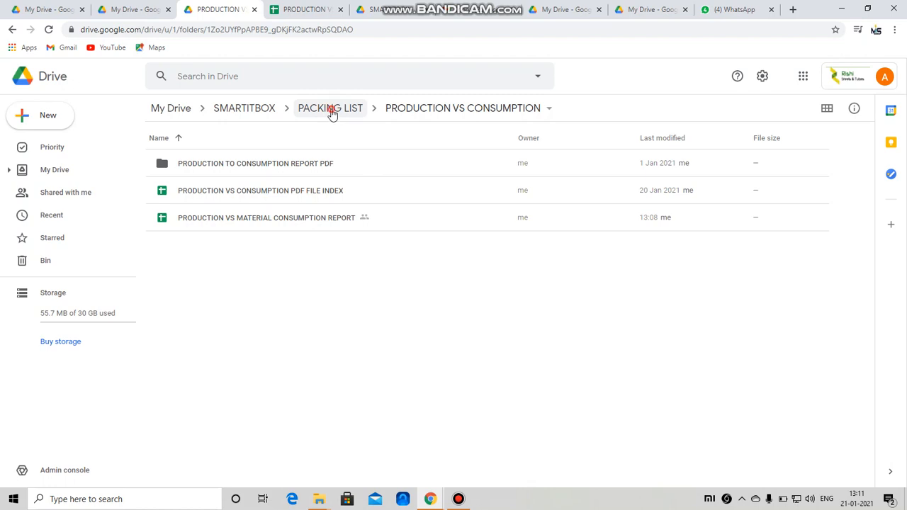
click(234, 111)
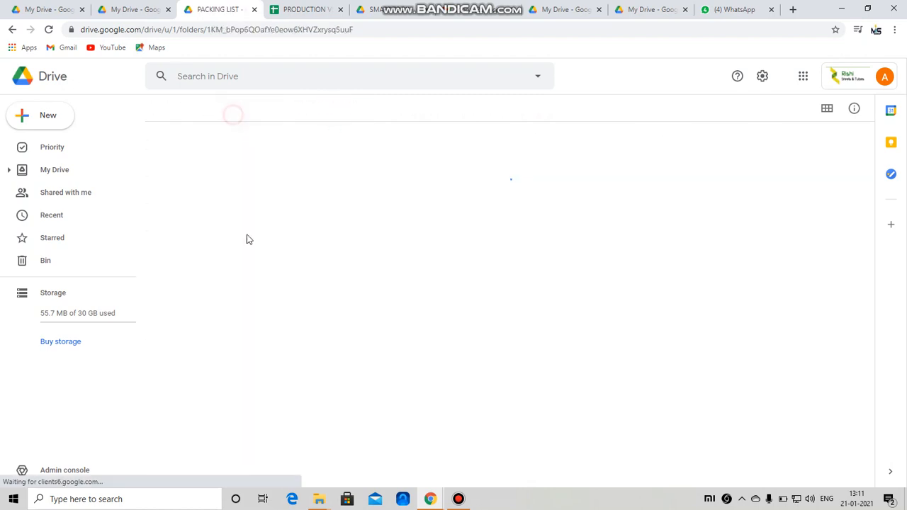
double_click(205, 265)
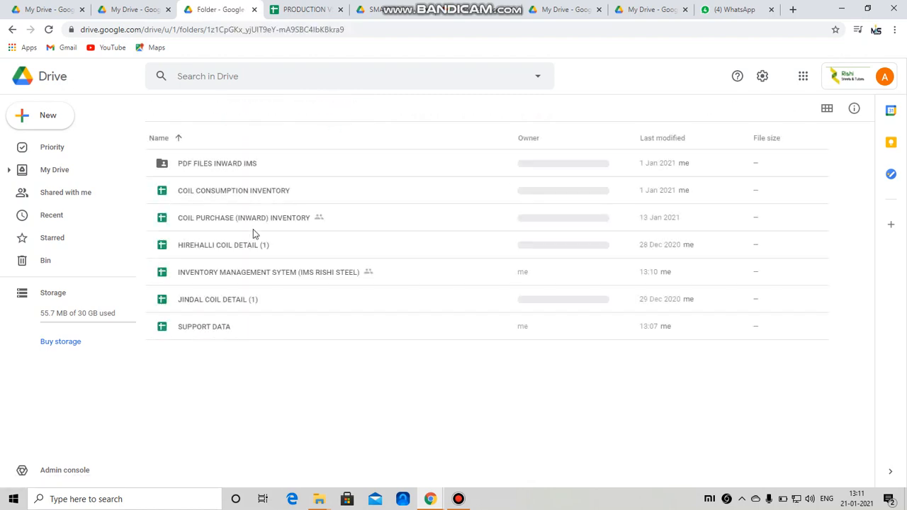
double_click(220, 272)
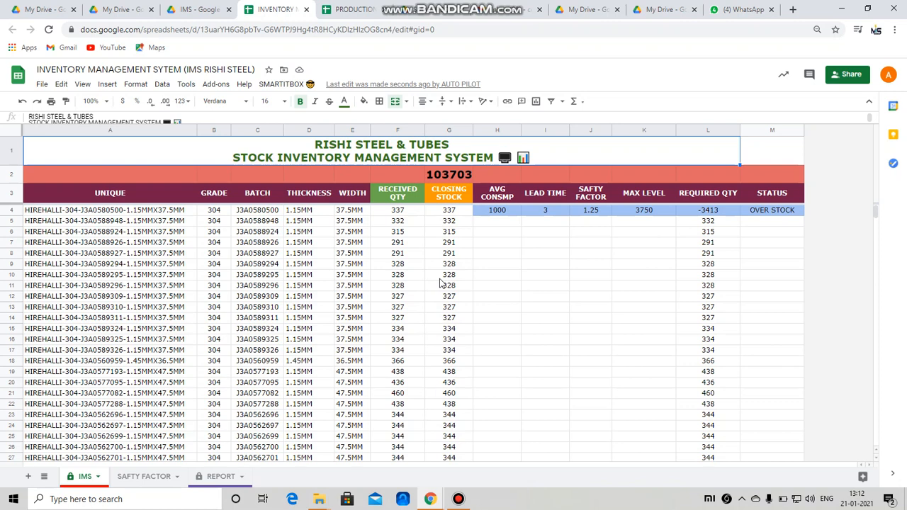
Step: Scroll through the IMS and REPORT sheets' stock lists, then return to the production report
scroll(439, 284, down, 10)
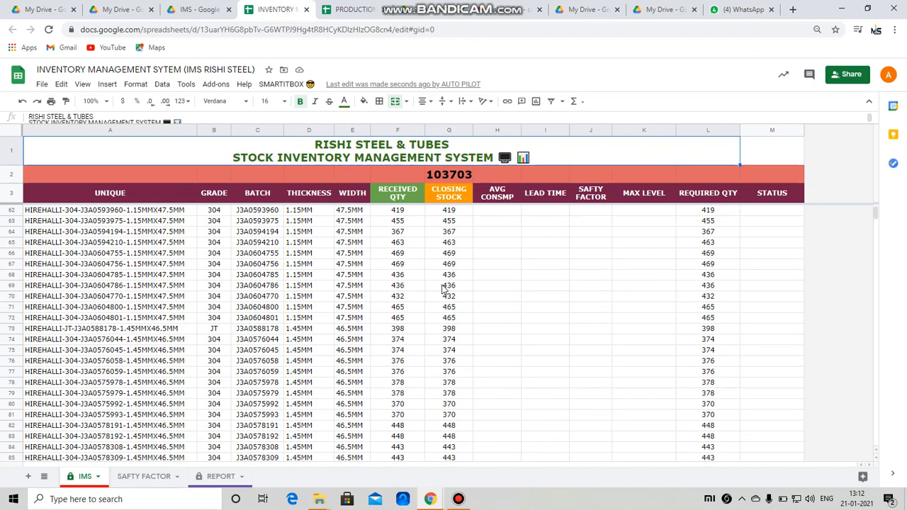
scroll(444, 289, down, 8)
click(212, 481)
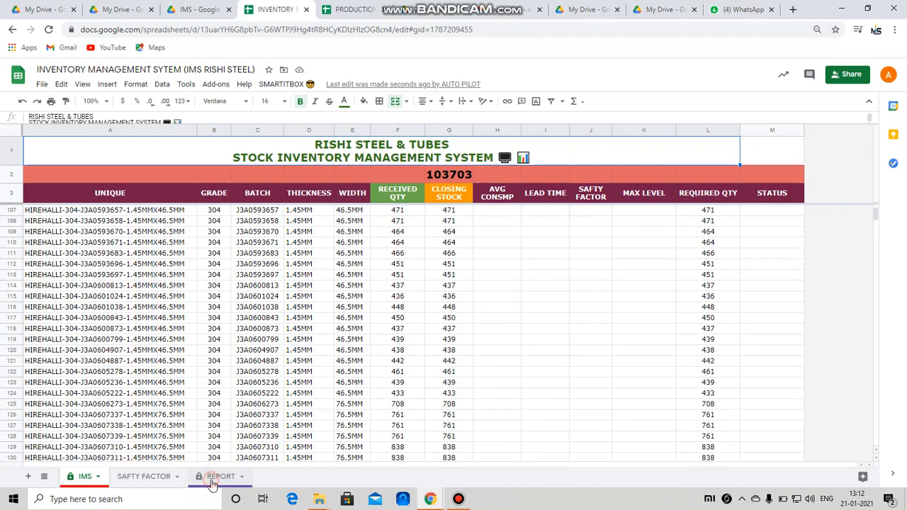
scroll(268, 312, down, 5)
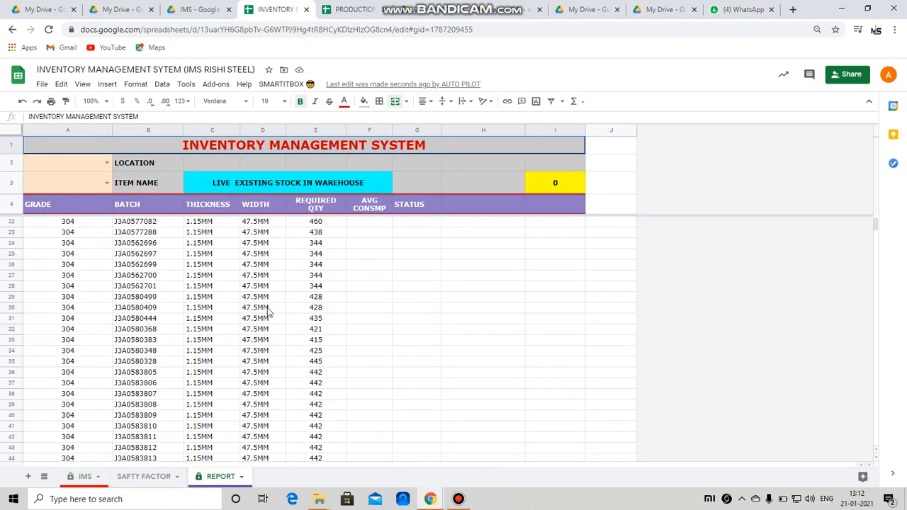
scroll(266, 315, up, 5)
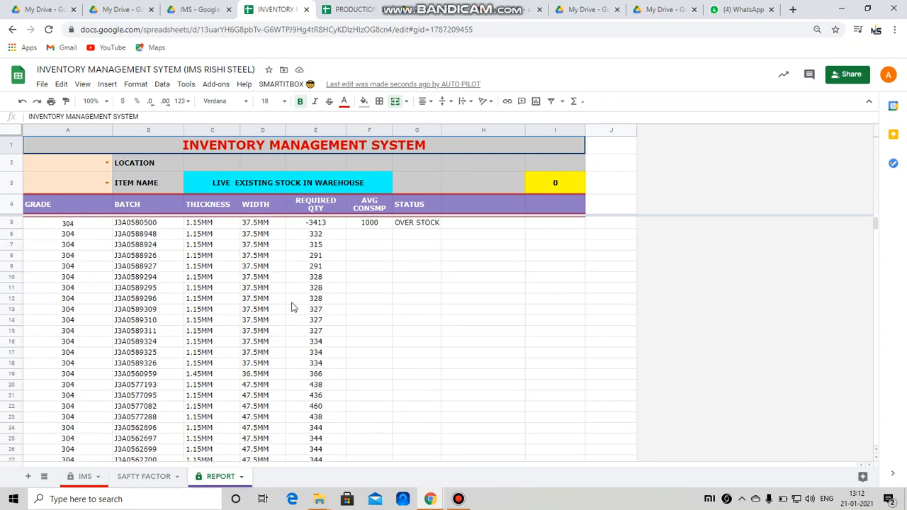
click(83, 477)
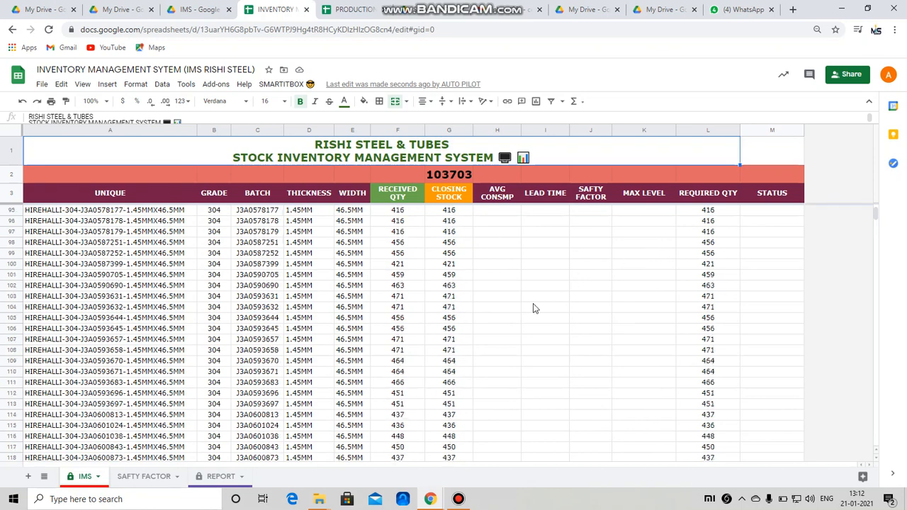
scroll(533, 306, up, 20)
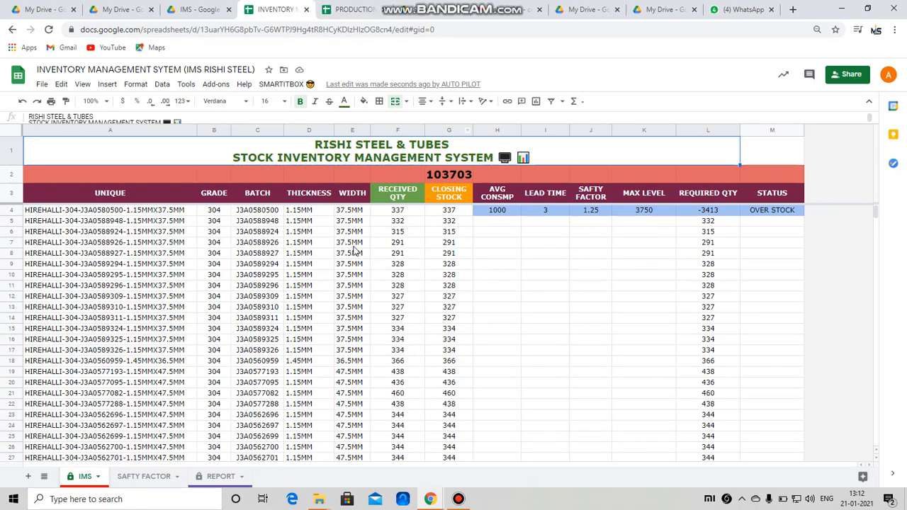
click(354, 9)
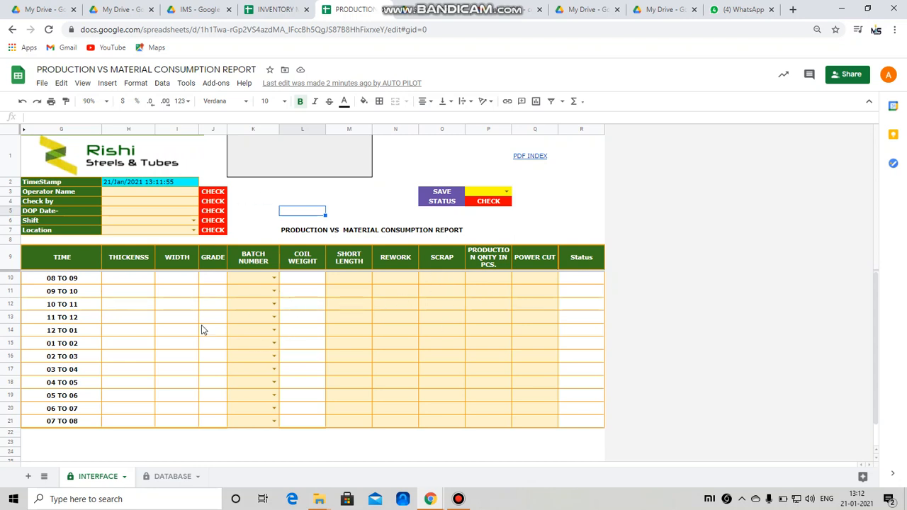
Step: Open the PDF file index from the PDF INDEX link in Q1 and browse its entries
click(540, 160)
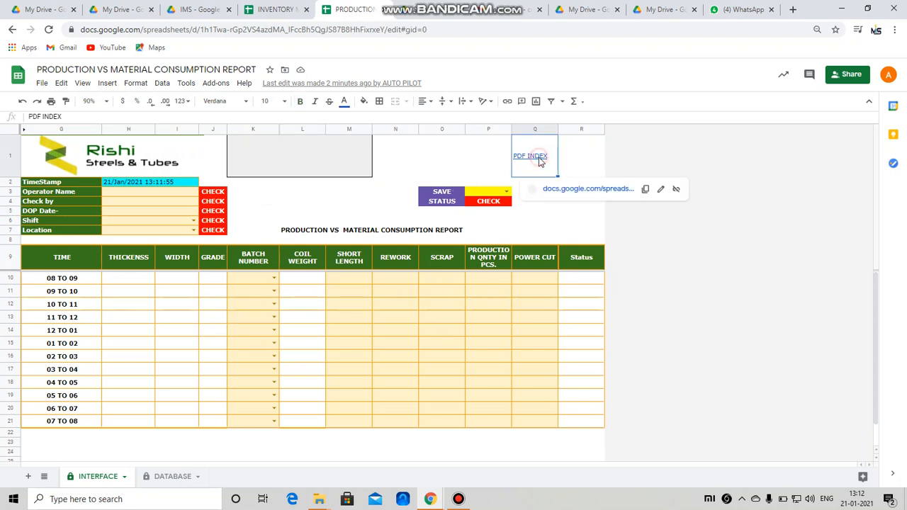
click(569, 190)
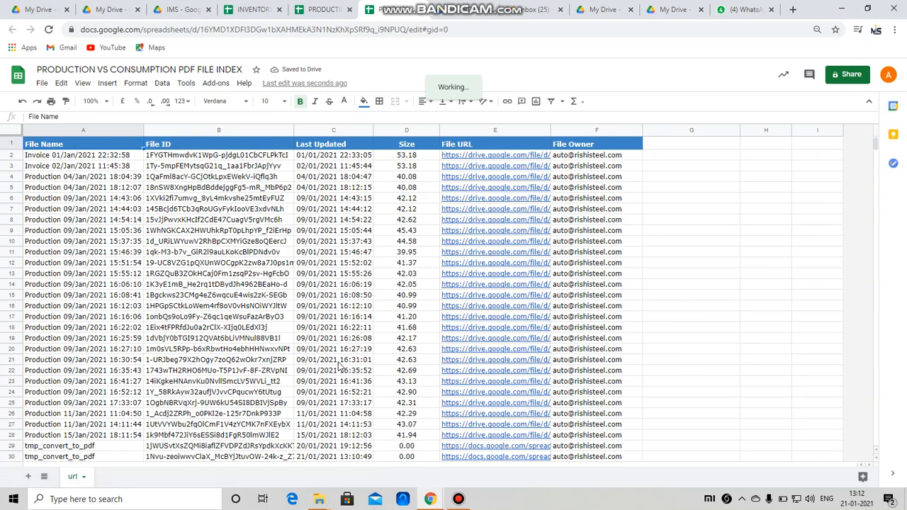
scroll(369, 376, down, 1)
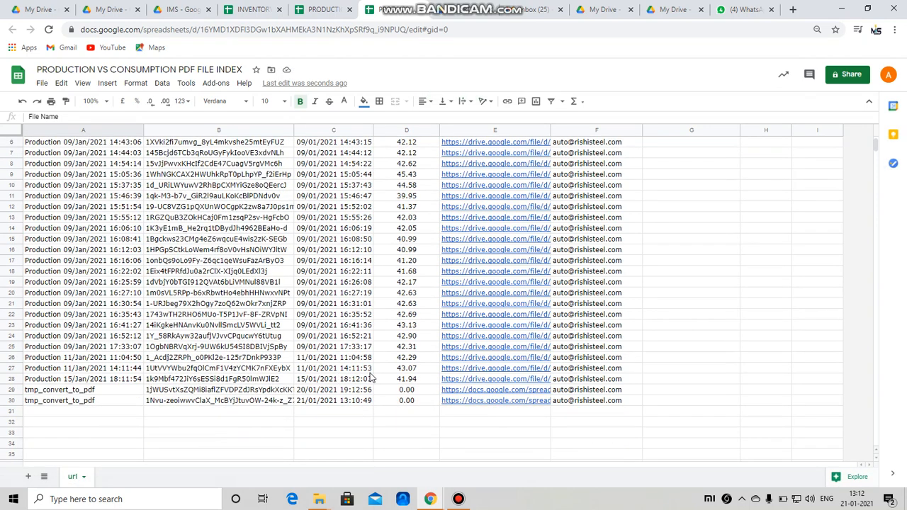
scroll(368, 379, up, 2)
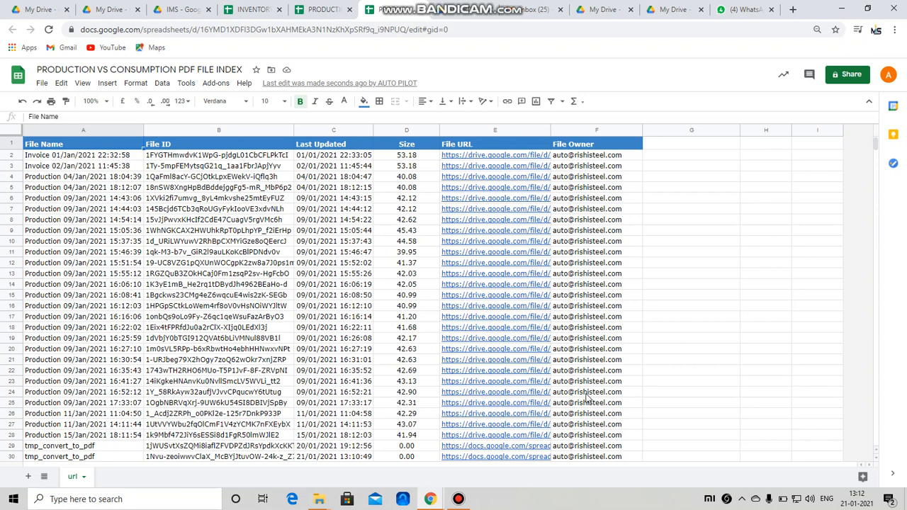
scroll(426, 401, down, 1)
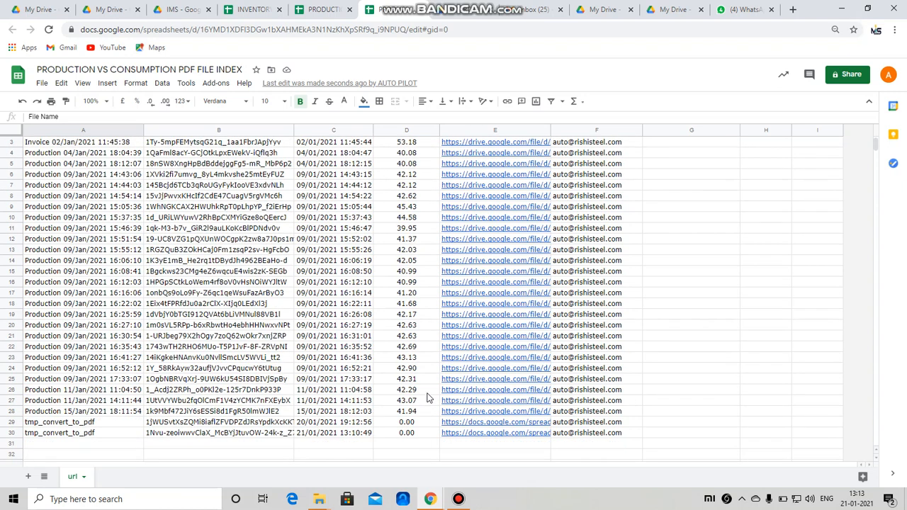
scroll(430, 433, up, 1)
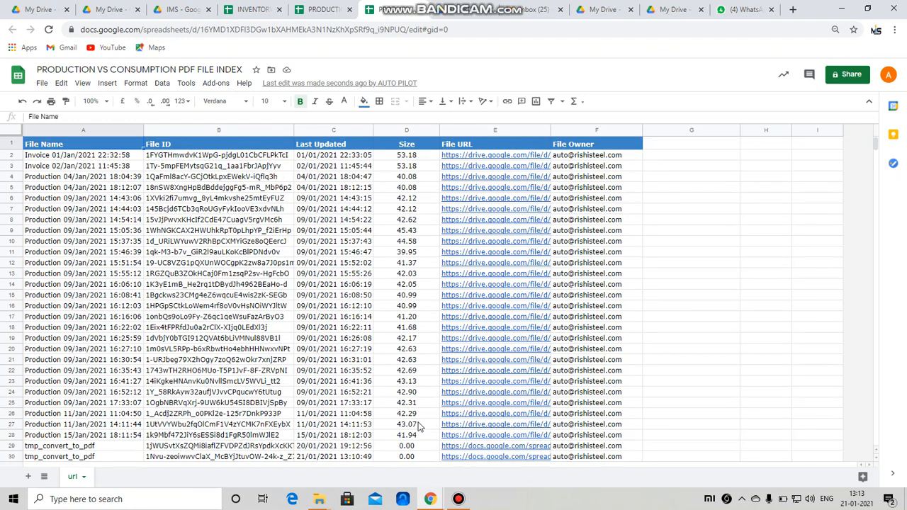
scroll(402, 418, down, 2)
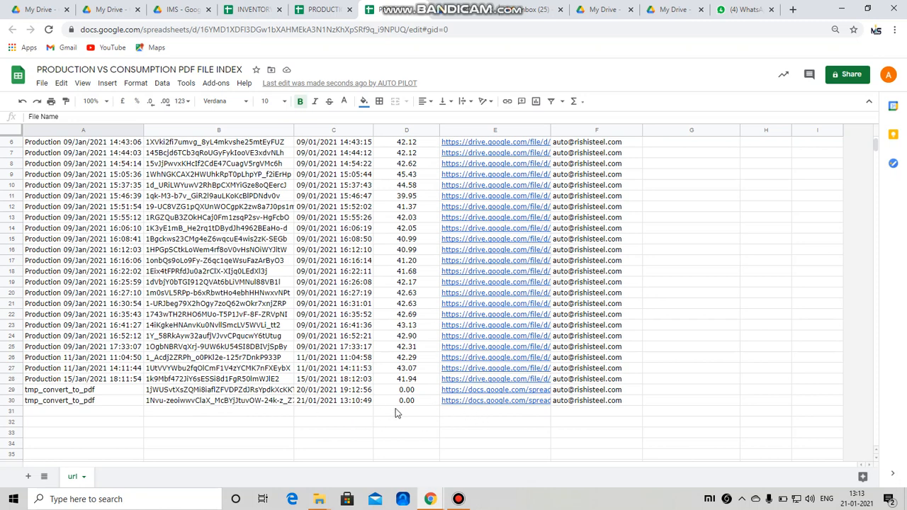
Step: Open the linked PDF for the Production 15/Jan/2021 18:11:54 entry in E28
click(494, 381)
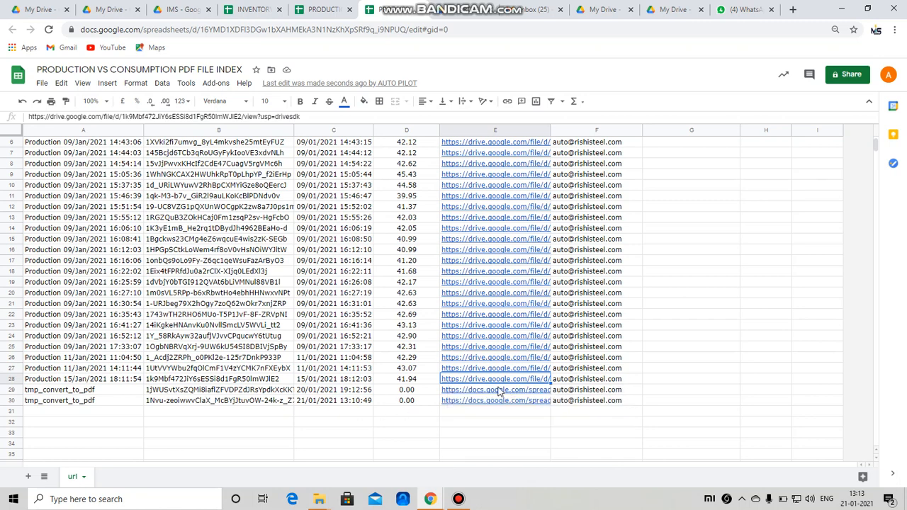
mouse_move(498, 383)
click(501, 355)
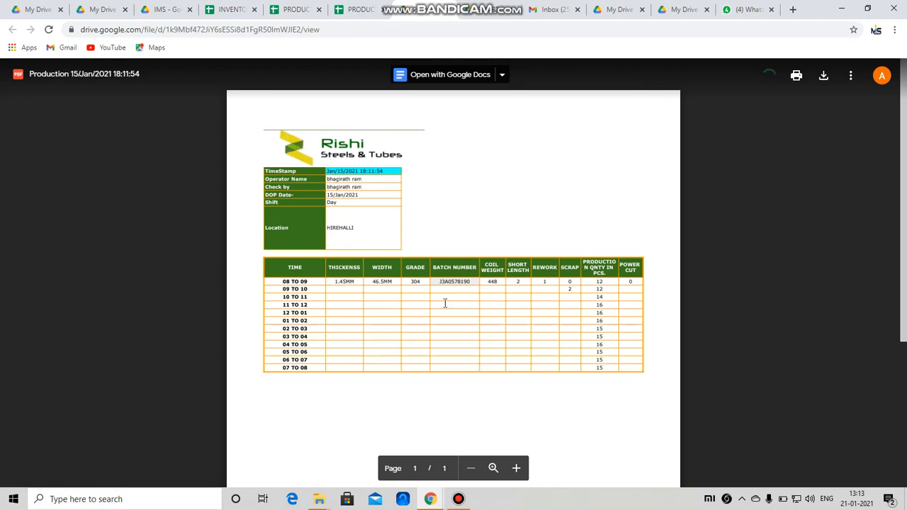
Step: Scroll through the 15/Jan/2021 production PDF, then close it to return to the index
scroll(545, 305, down, 3)
click(448, 8)
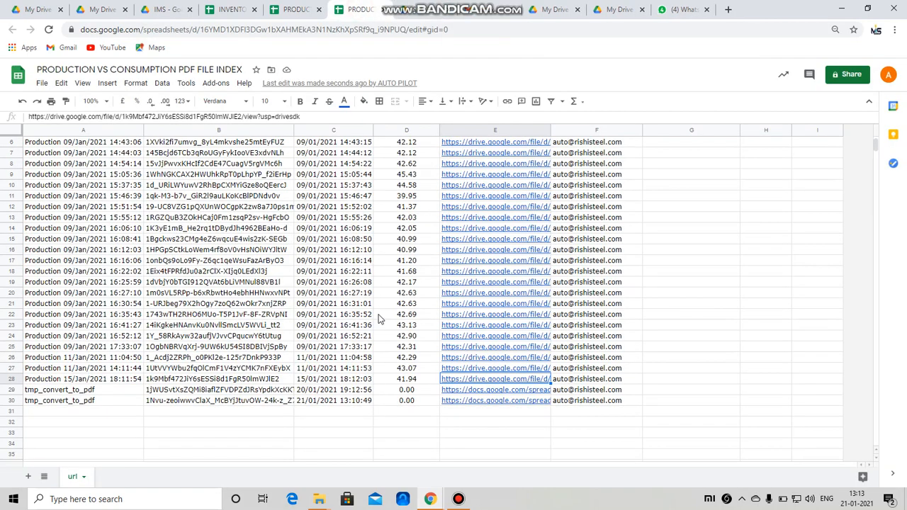
Step: Return to the production report, look over the DATABASE sheet's saved rows, and check the inventory spreadsheet
scroll(385, 333, up, 2)
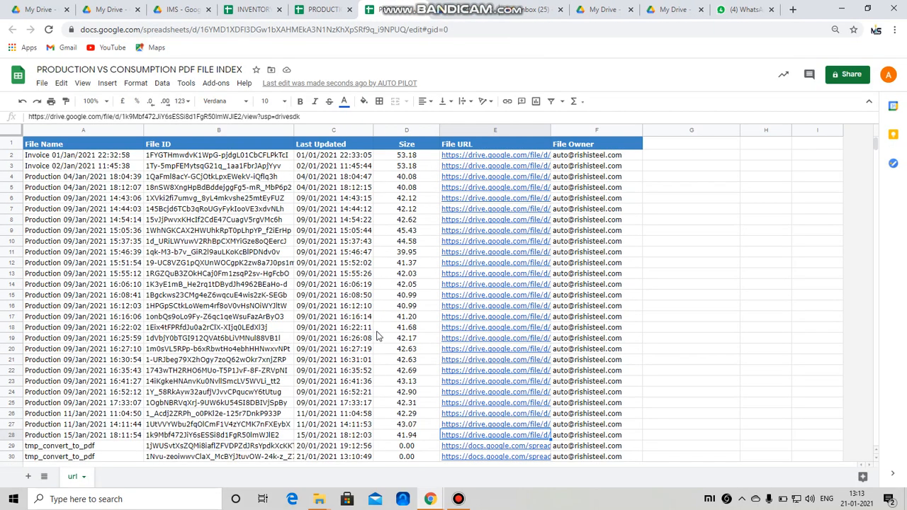
scroll(384, 333, down, 3)
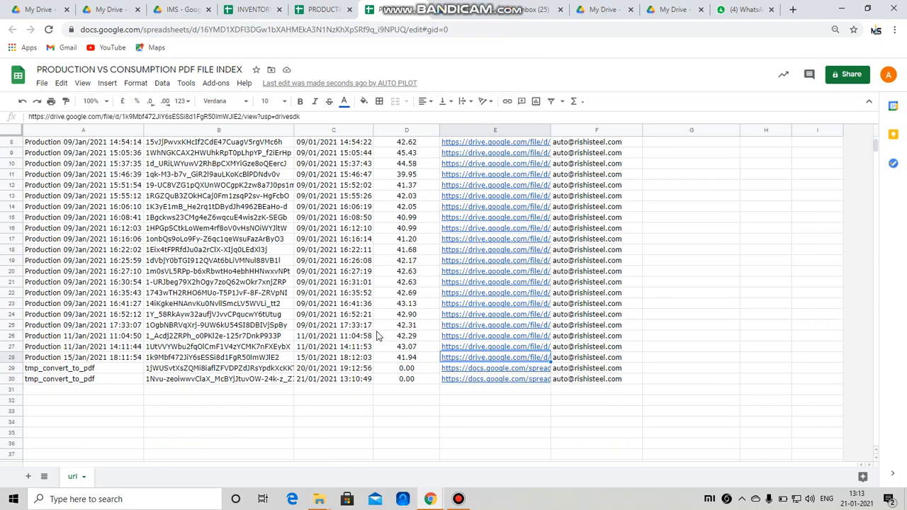
scroll(377, 336, up, 3)
click(328, 9)
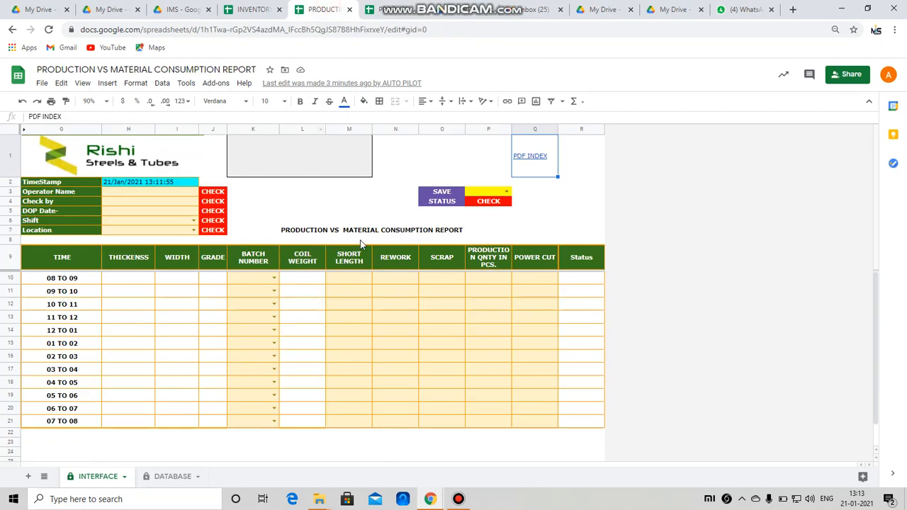
click(161, 479)
click(104, 477)
click(249, 10)
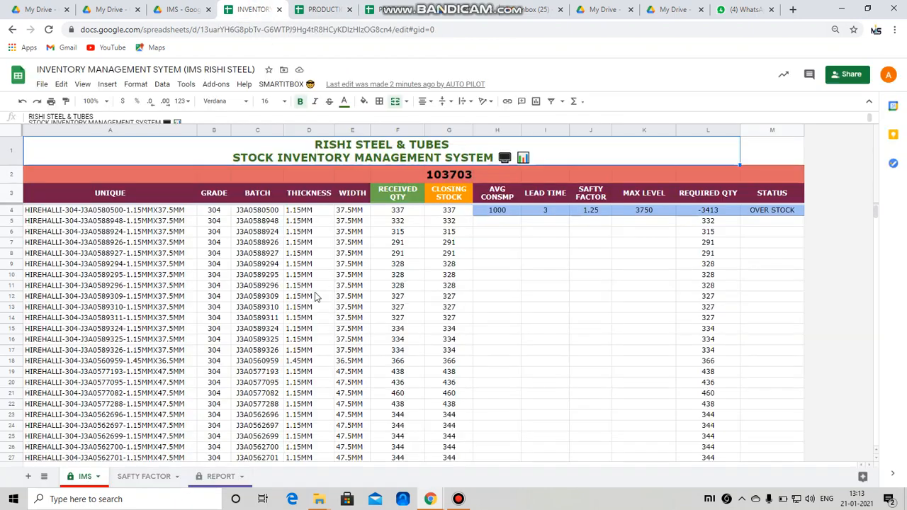
Step: Find used batch J3A0588927 in DATABASE cell K3, then bring up the inventory spreadsheet
click(328, 10)
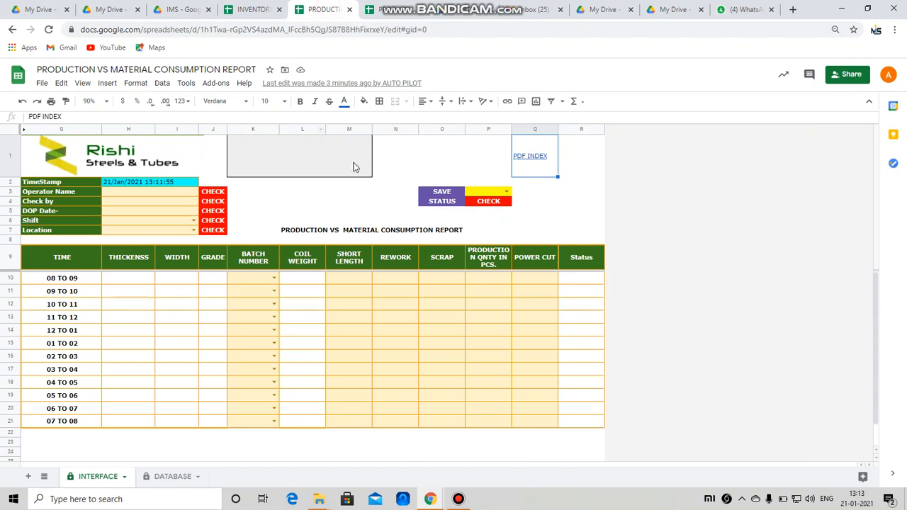
click(172, 477)
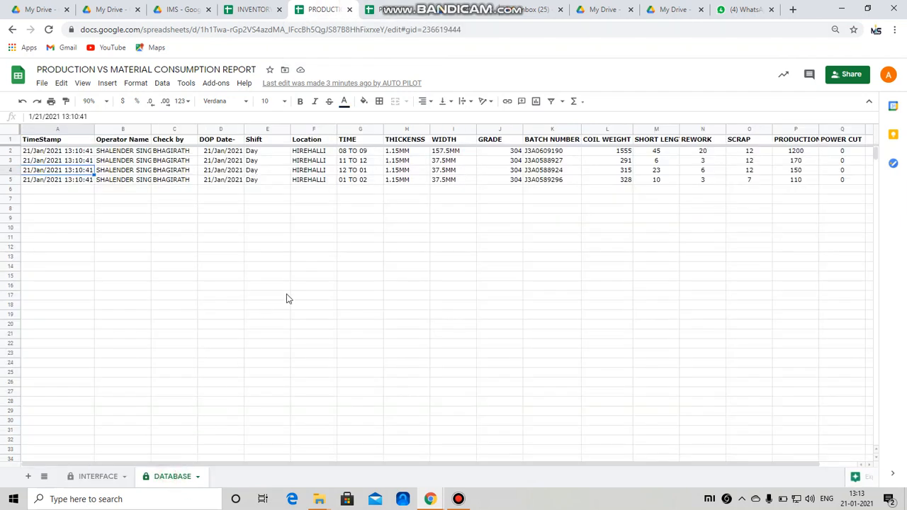
click(553, 162)
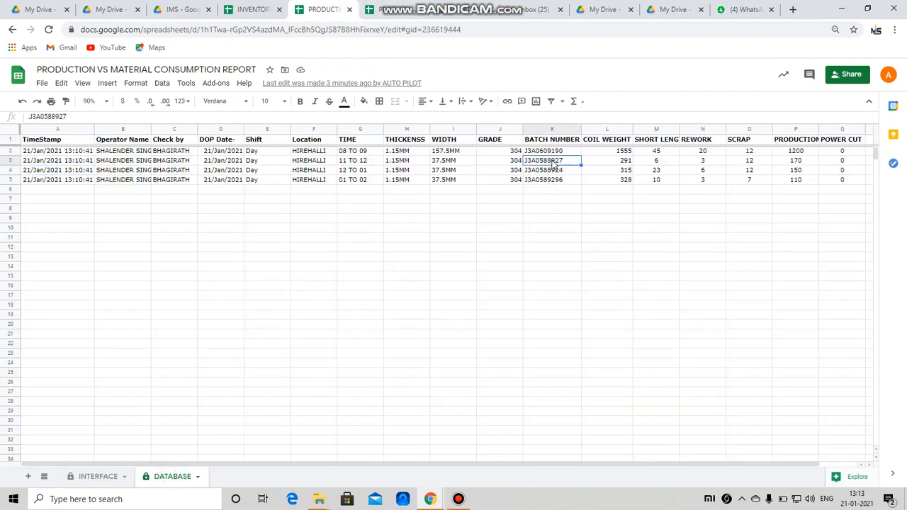
click(99, 476)
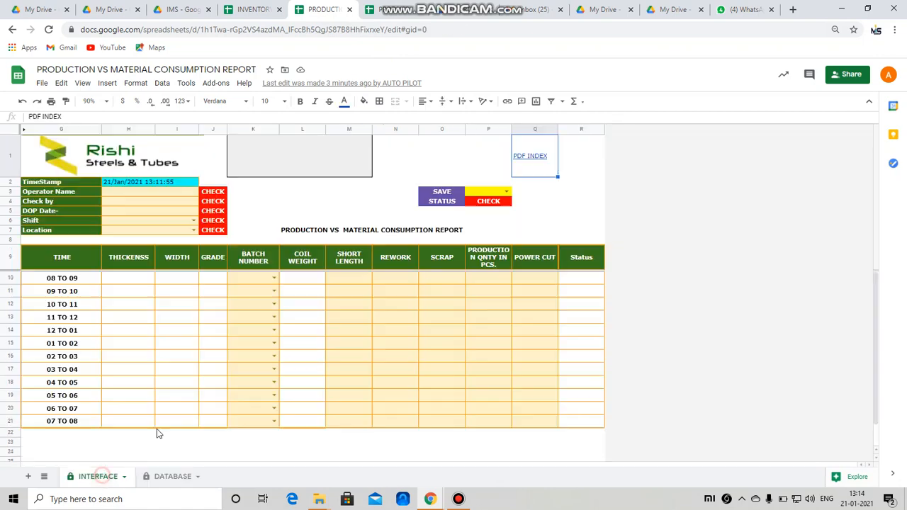
click(253, 9)
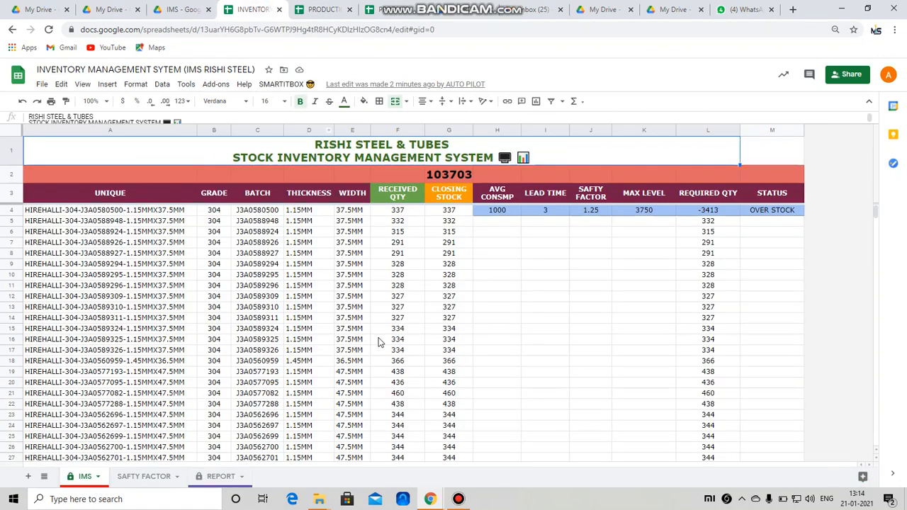
Step: Search the inventory for batch J3A0588927 and run SMARTITBOX > Update to refresh stock
key(ctrl+f)
text(J3A0588927)
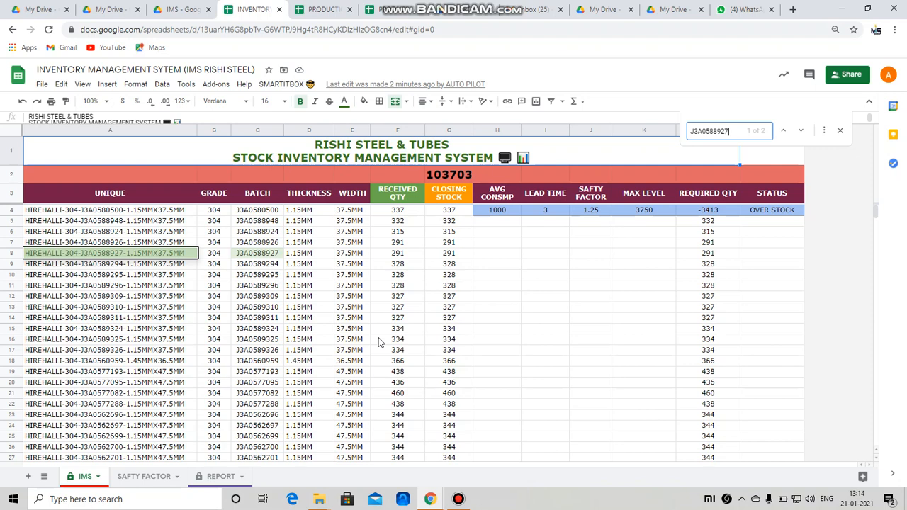
click(281, 83)
click(283, 105)
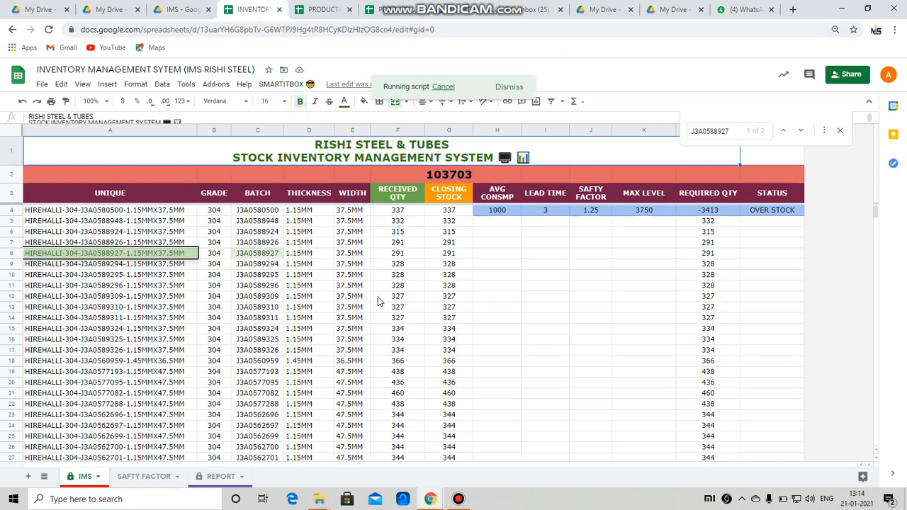